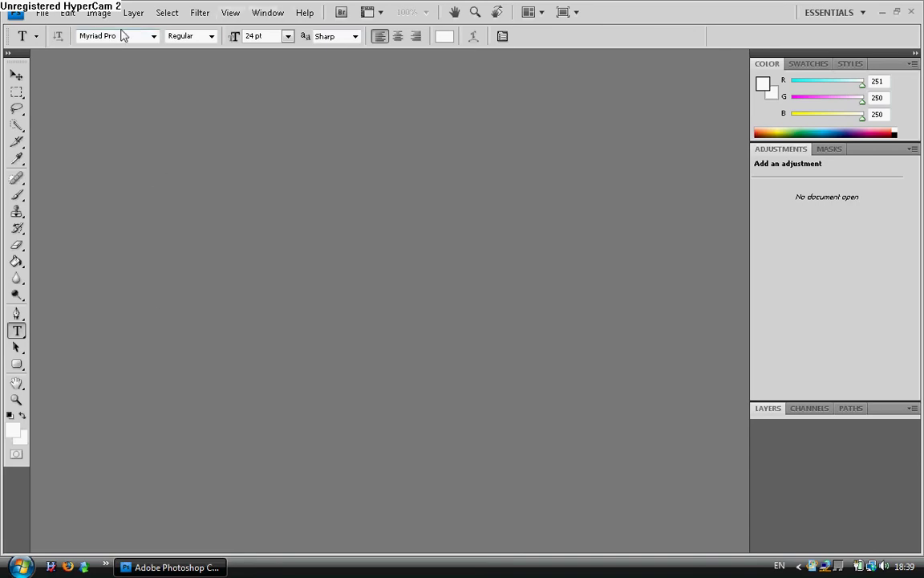
- Create a new white document, Untitled-1, 1000 pixels wide by 200 pixels tall
{"action": "left_click", "coordinate": [46, 16]}
{"action": "left_click", "coordinate": [48, 27]}
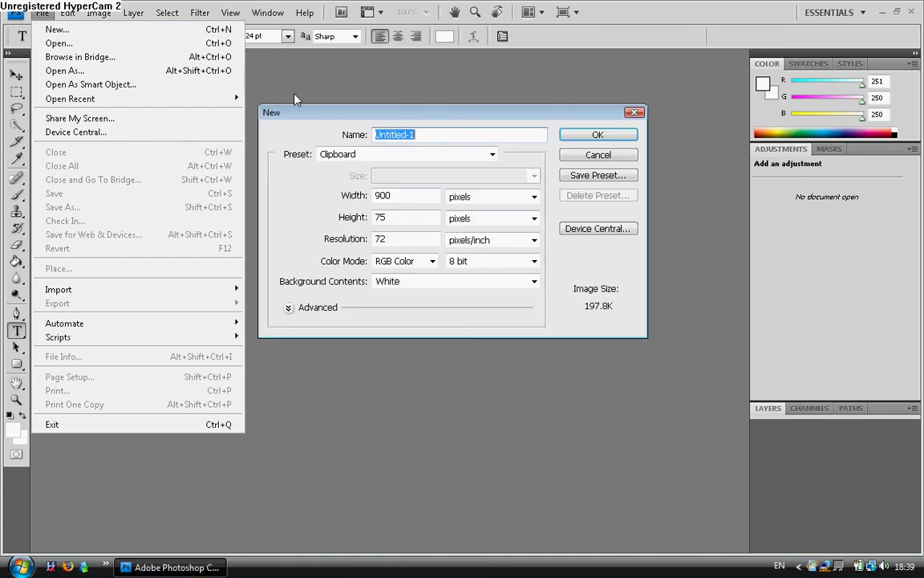
{"action": "left_click", "coordinate": [414, 195]}
{"action": "double_click", "coordinate": [414, 194]}
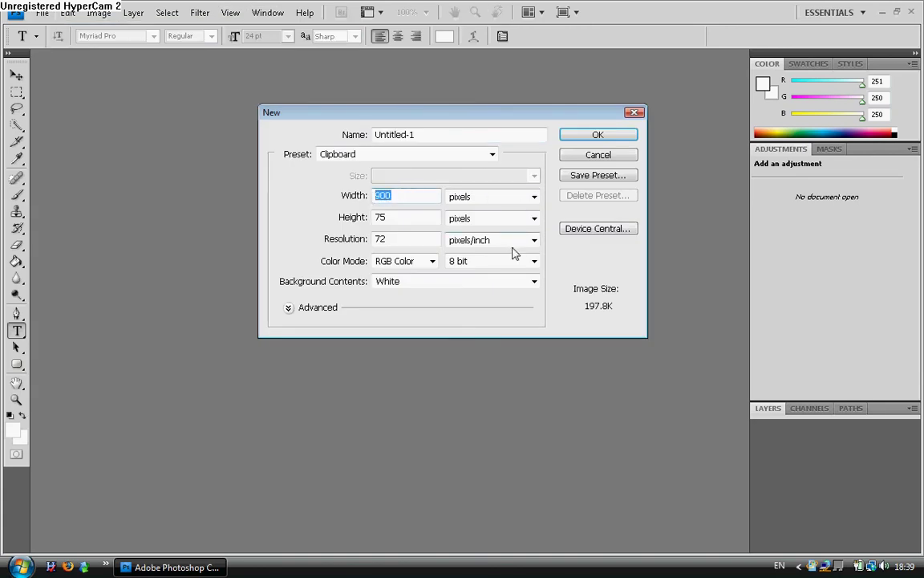
{"action": "type", "text": "1000"}
{"action": "key", "text": "Tab"}
{"action": "type", "text": "100"}
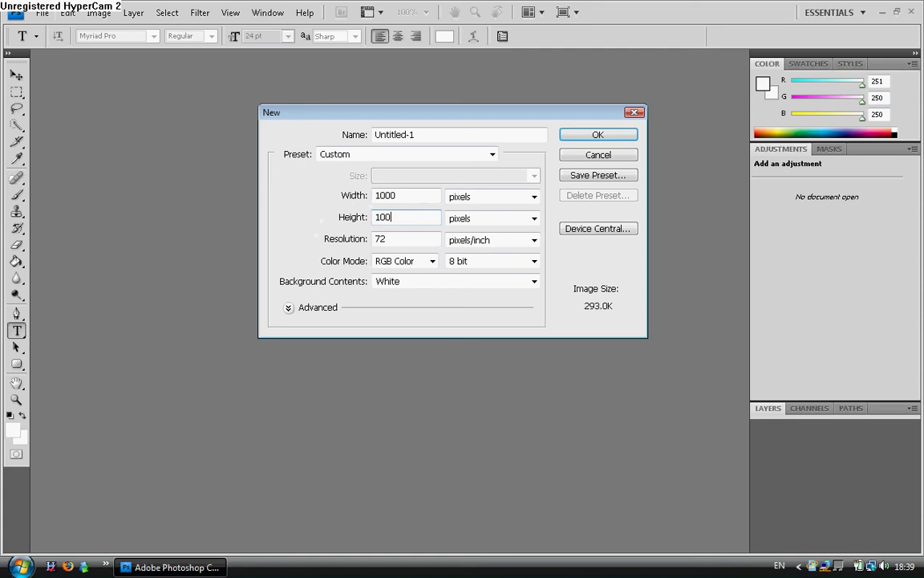
{"action": "key", "text": "BackSpace"}
{"action": "key", "text": "BackSpace"}
{"action": "key", "text": "BackSpace"}
{"action": "type", "text": "200"}
{"action": "key", "text": "Return"}
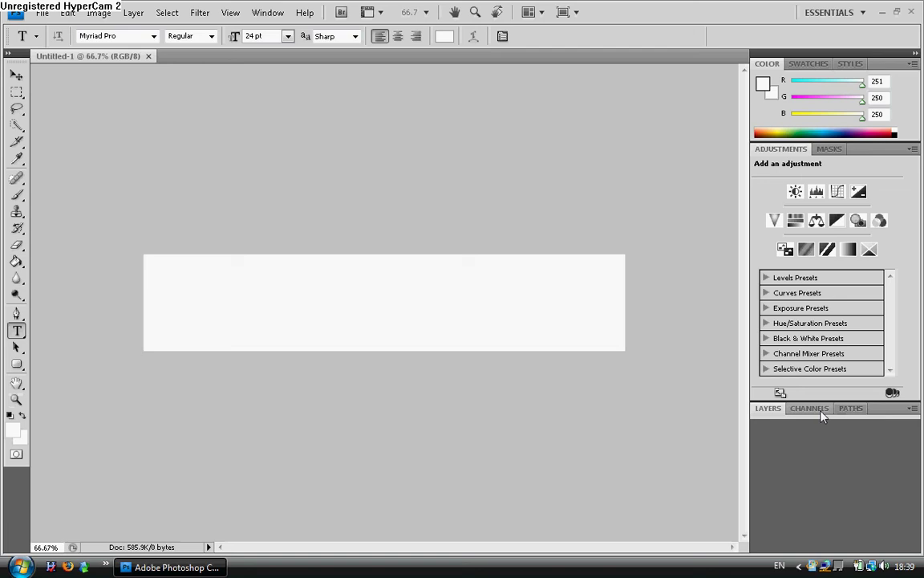
- Duplicate the Background layer to make a Background copy
{"action": "right_click", "coordinate": [867, 463]}
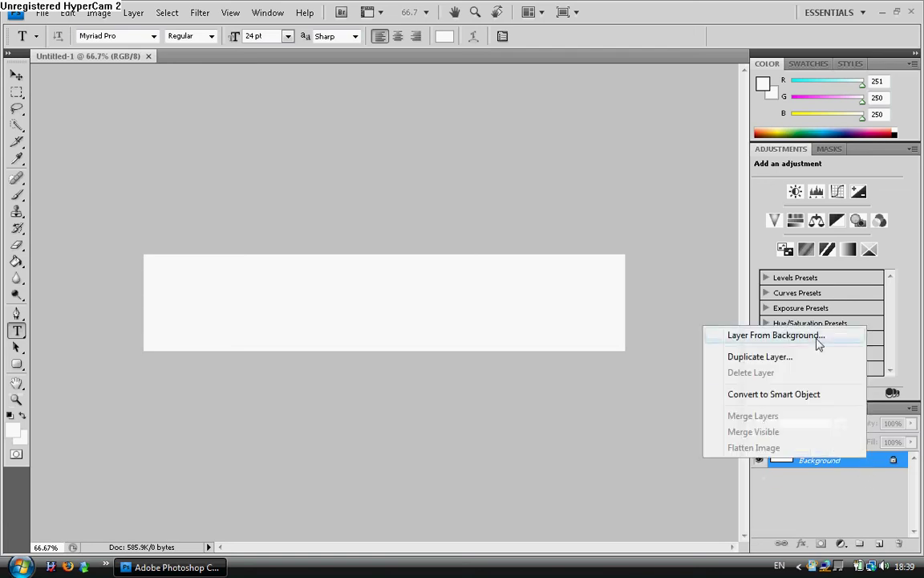
{"action": "left_click", "coordinate": [755, 357]}
{"action": "left_click", "coordinate": [581, 171]}
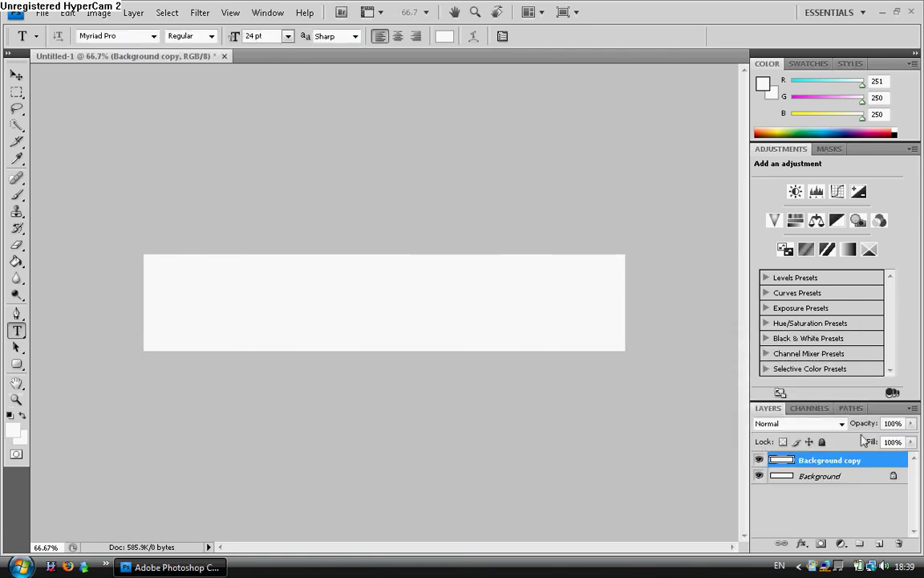
- Give Background copy a linear 90° Gradient Overlay using the teal-to-cyan Freehand CS3 preset
{"action": "double_click", "coordinate": [881, 471]}
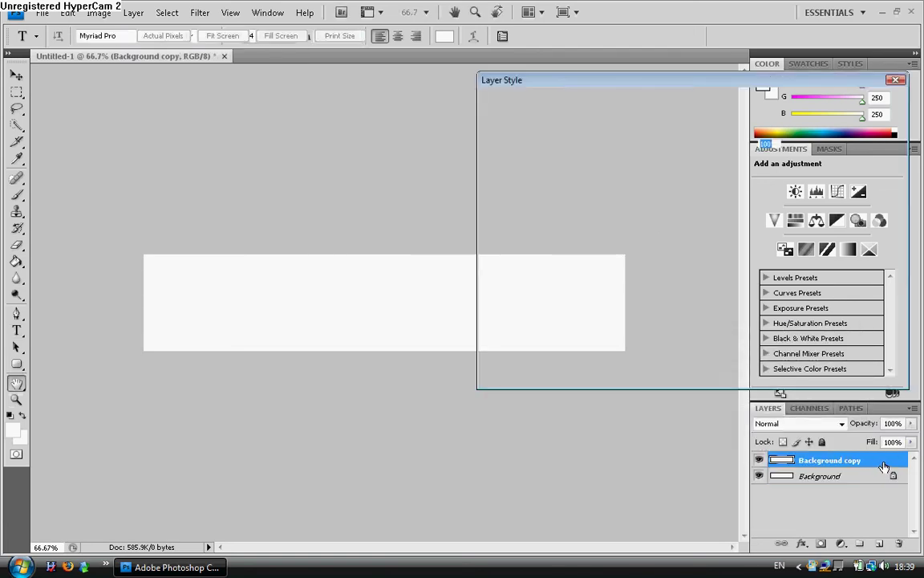
{"action": "left_click", "coordinate": [513, 282]}
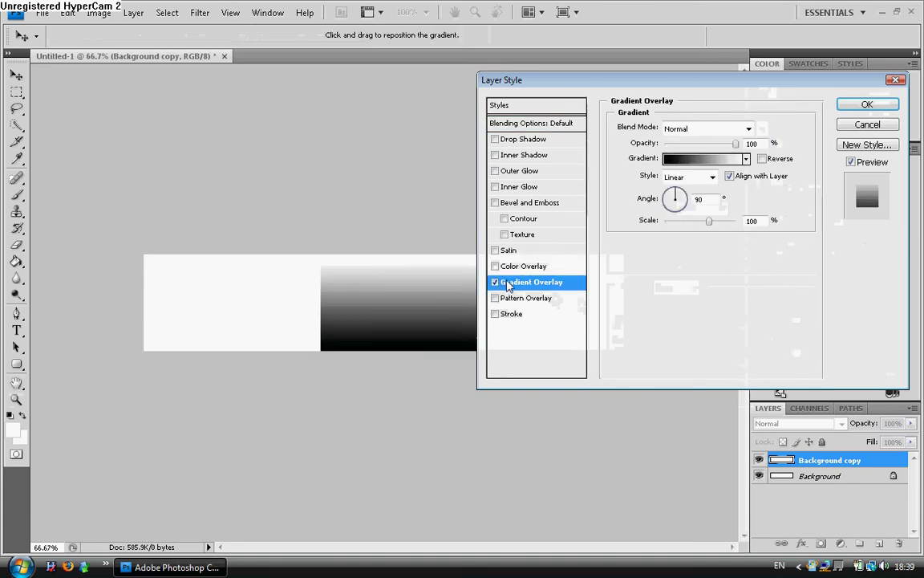
{"action": "left_click", "coordinate": [746, 159]}
{"action": "left_click", "coordinate": [711, 160]}
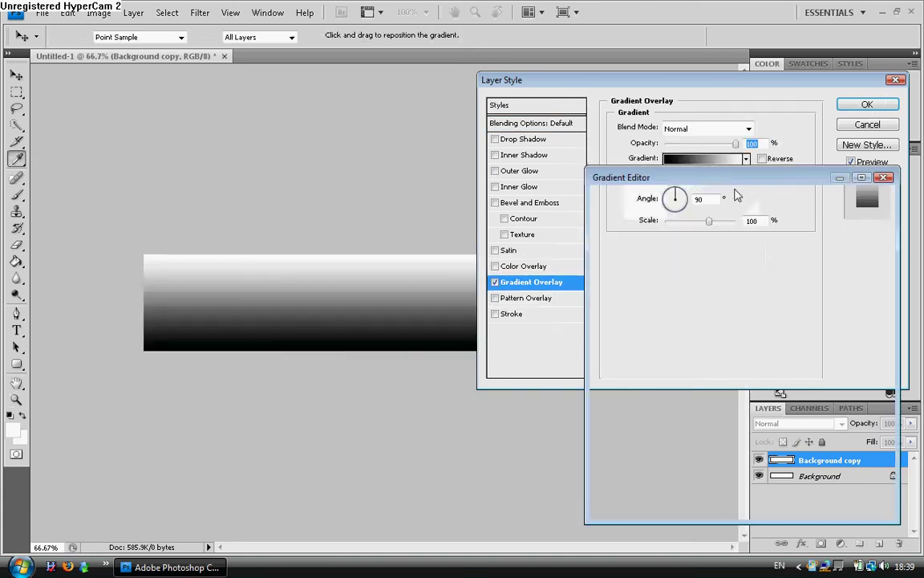
{"action": "left_click", "coordinate": [778, 284]}
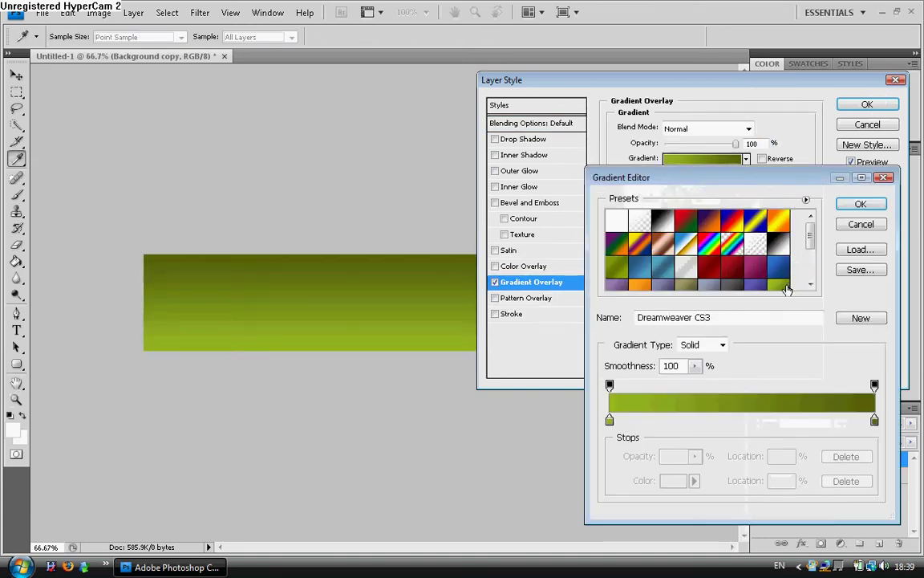
{"action": "left_click_drag", "start_coordinate": [810, 231], "coordinate": [810, 261]}
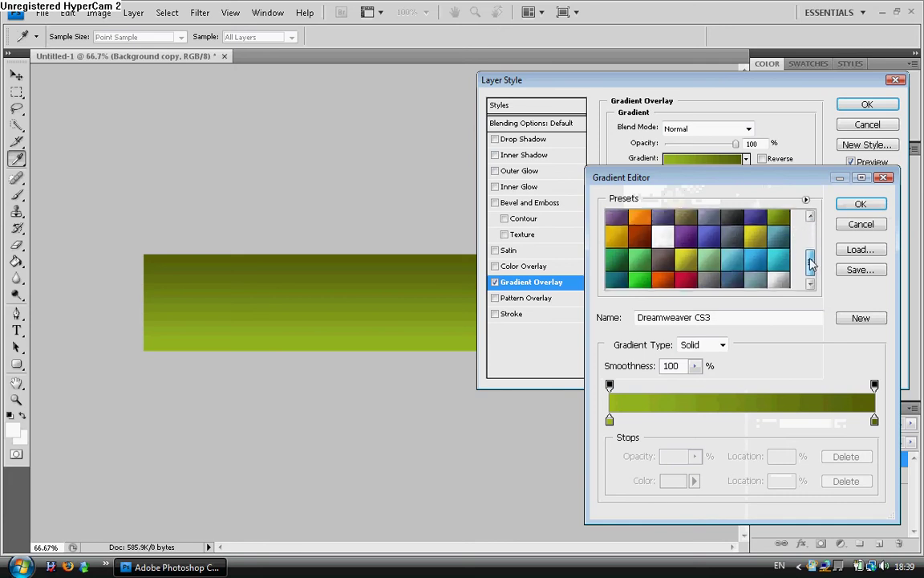
{"action": "left_click", "coordinate": [778, 261]}
{"action": "left_click", "coordinate": [861, 203]}
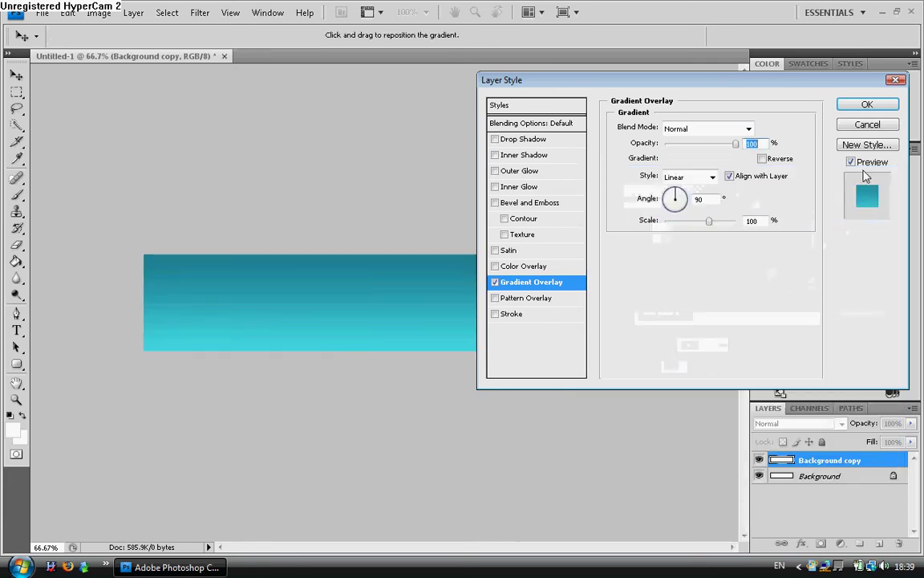
{"action": "left_click", "coordinate": [868, 104]}
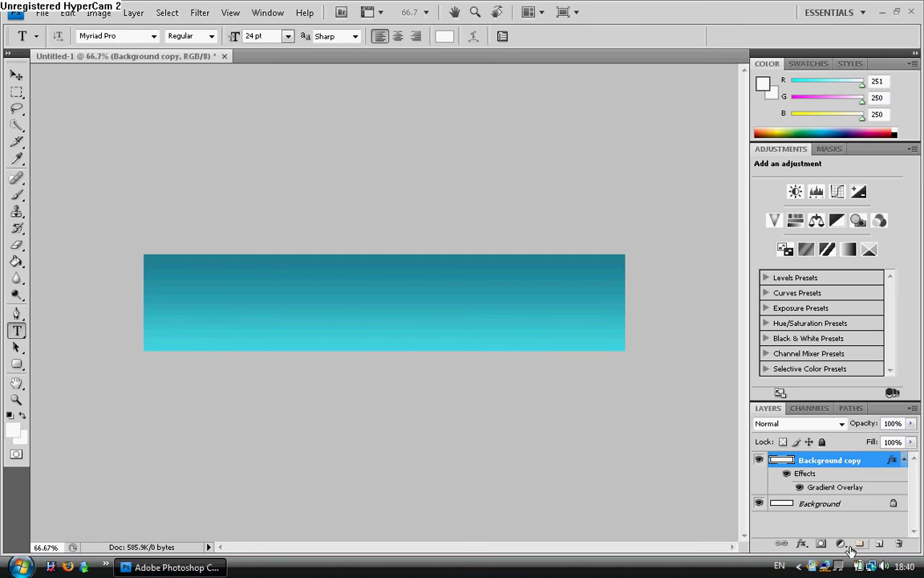
- On a new Layer 1, stamp a white dove on the banner's right with the 251 px bird brush
{"action": "left_click", "coordinate": [879, 545]}
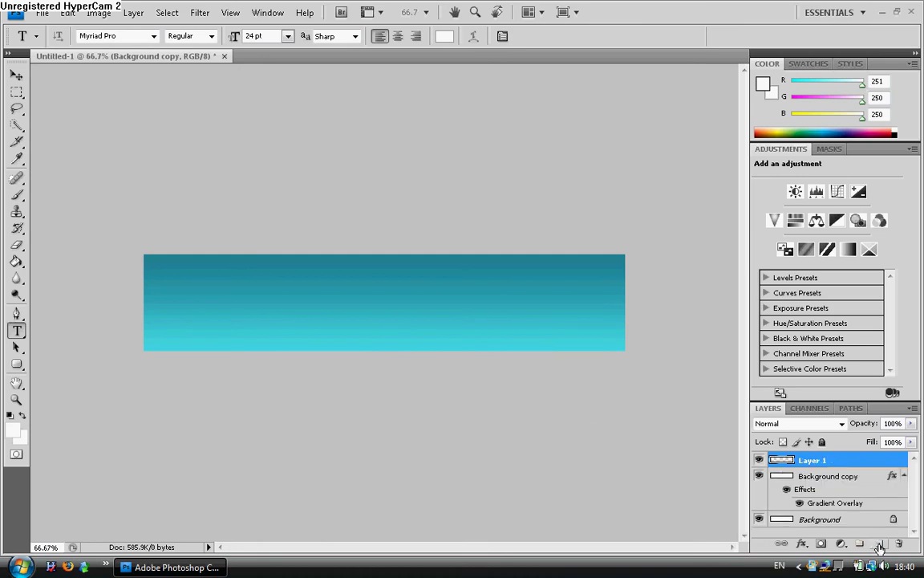
{"action": "left_click", "coordinate": [18, 195]}
{"action": "left_click", "coordinate": [98, 36]}
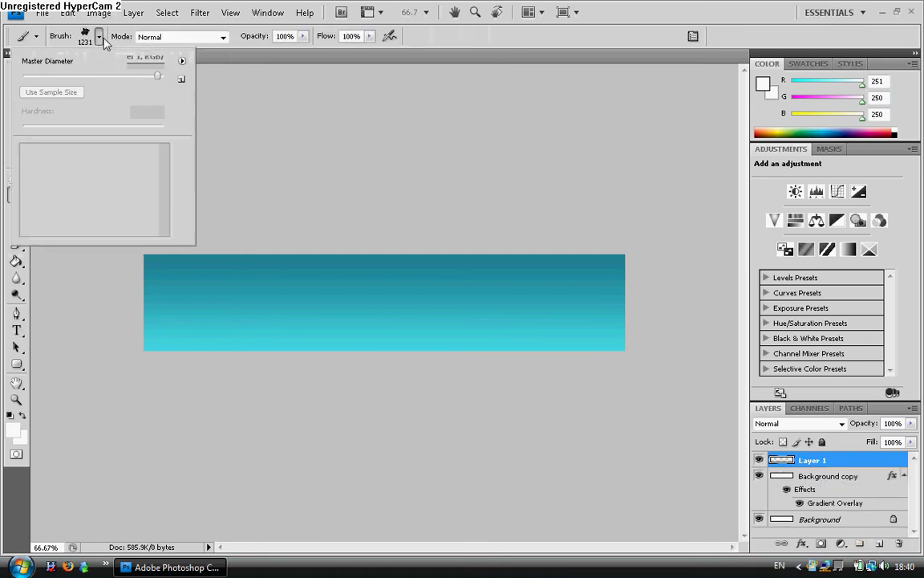
{"action": "left_click", "coordinate": [166, 231]}
{"action": "scroll", "coordinate": [165, 231], "scroll_direction": "down", "scroll_amount": 8}
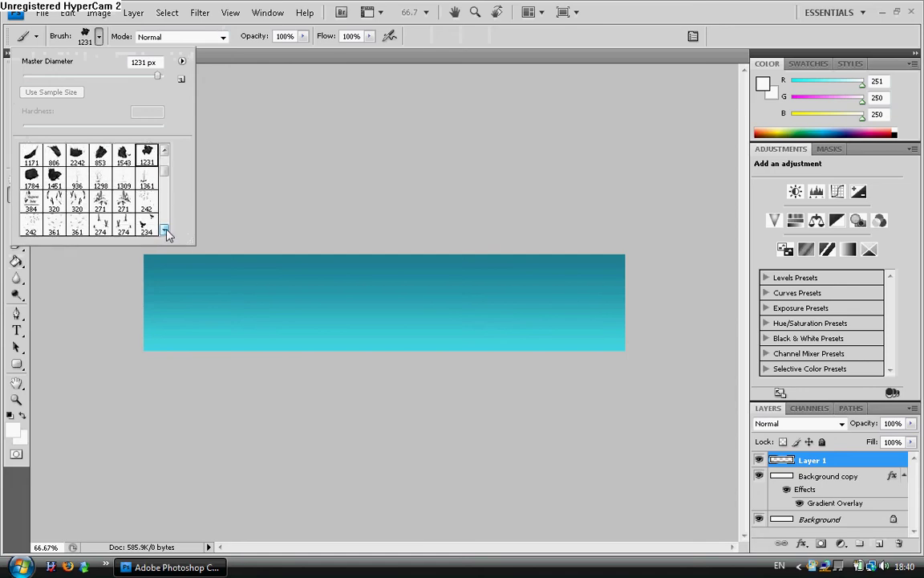
{"action": "scroll", "coordinate": [165, 231], "scroll_direction": "down", "scroll_amount": 4}
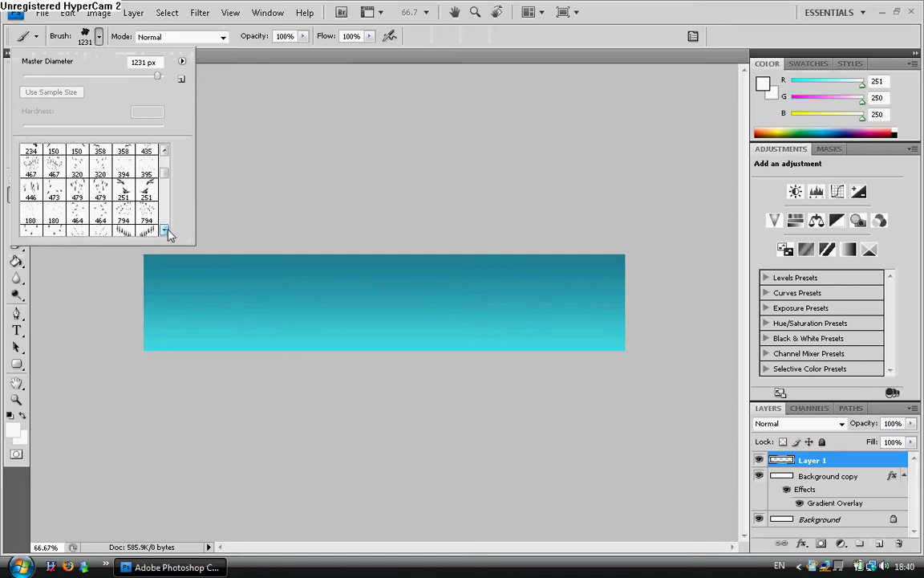
{"action": "double_click", "coordinate": [128, 167]}
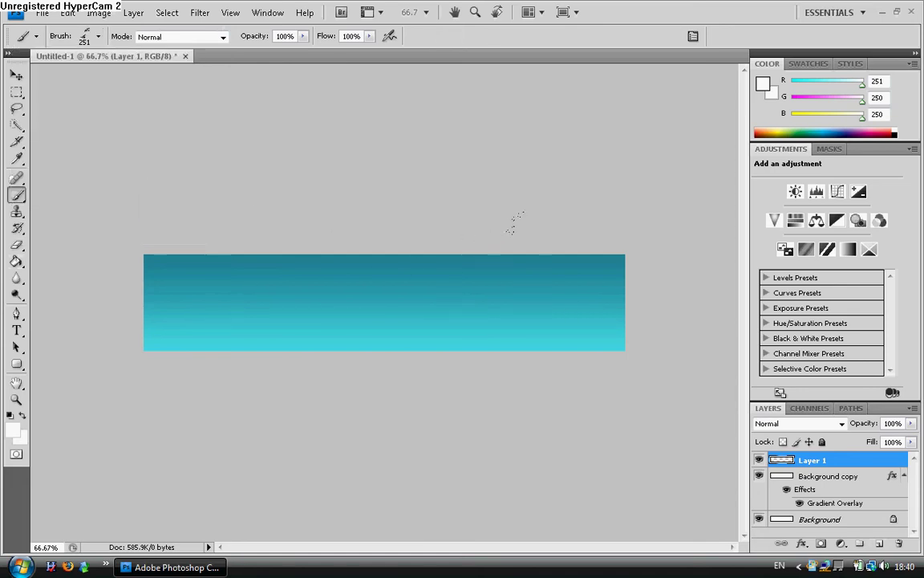
{"action": "left_click", "coordinate": [562, 293]}
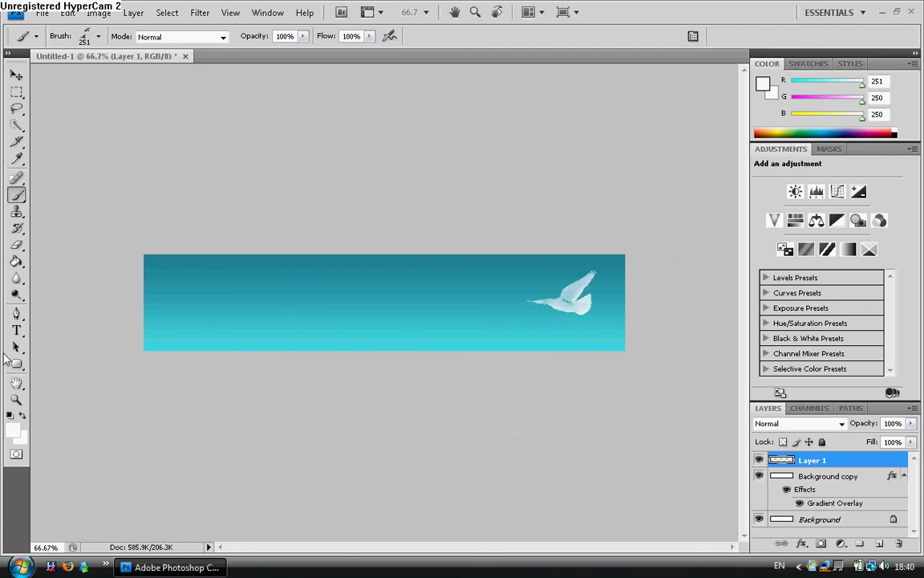
- Zoom the banner view to 100% Actual Pixels
{"action": "left_click", "coordinate": [16, 399]}
{"action": "left_click", "coordinate": [284, 35]}
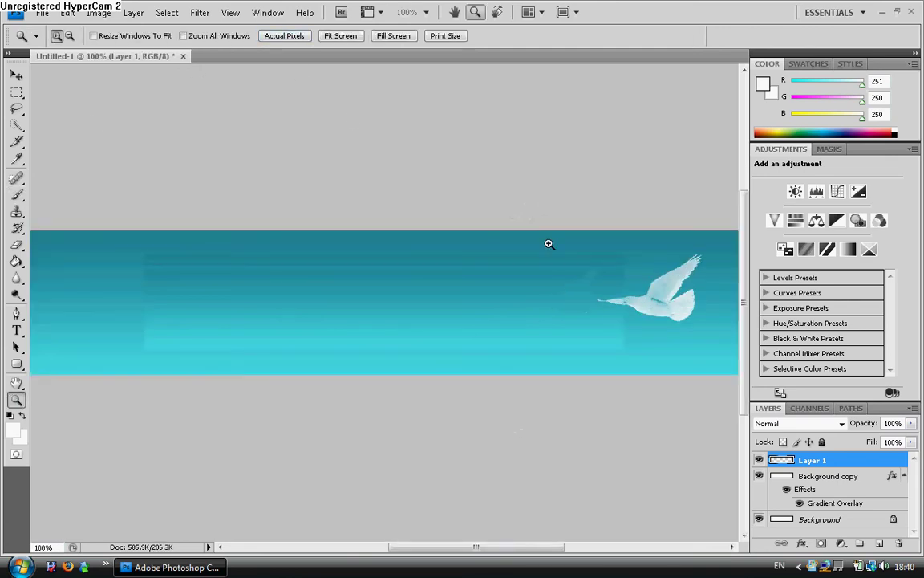
{"action": "left_click_drag", "start_coordinate": [474, 548], "coordinate": [503, 552]}
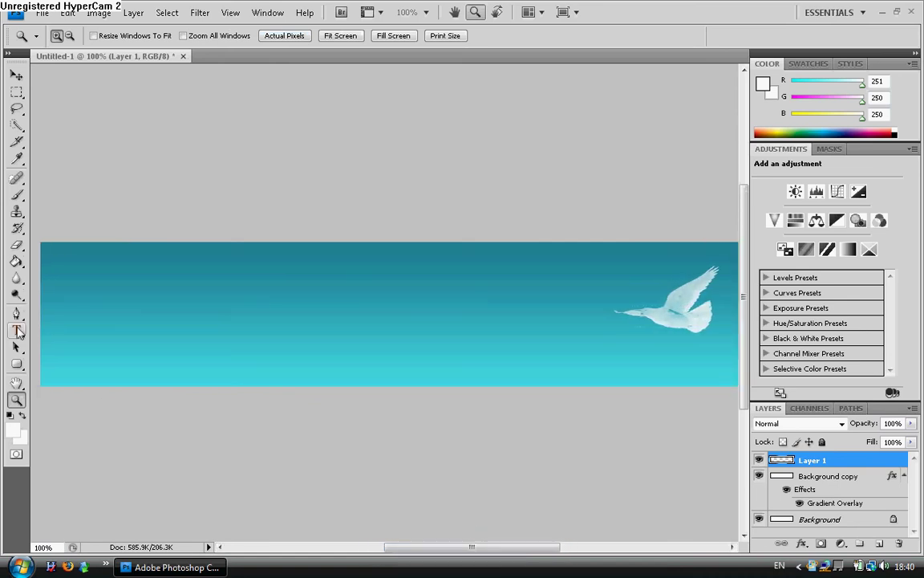
- Draw an empty paragraph text box across the banner and commit it
{"action": "left_click", "coordinate": [17, 330]}
{"action": "left_click_drag", "start_coordinate": [54, 258], "coordinate": [614, 355]}
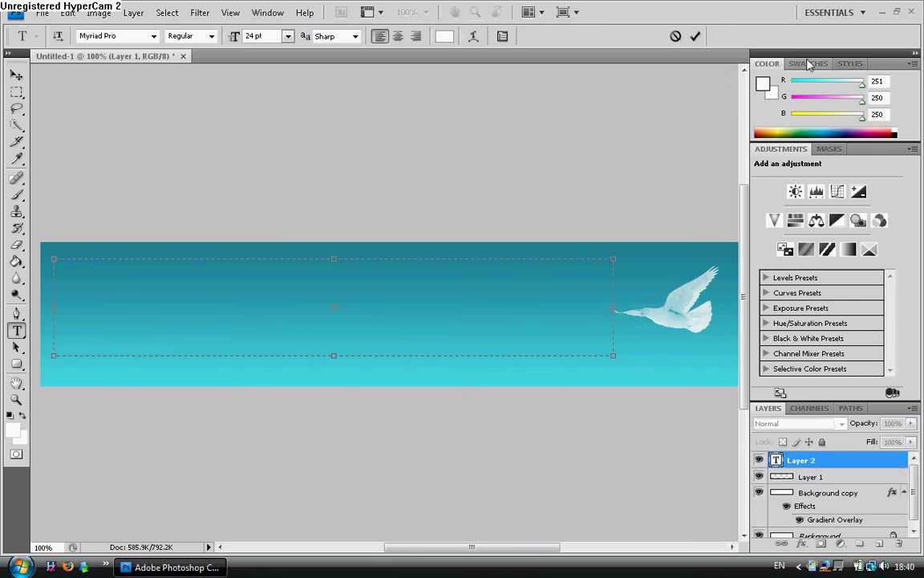
{"action": "left_click", "coordinate": [850, 64]}
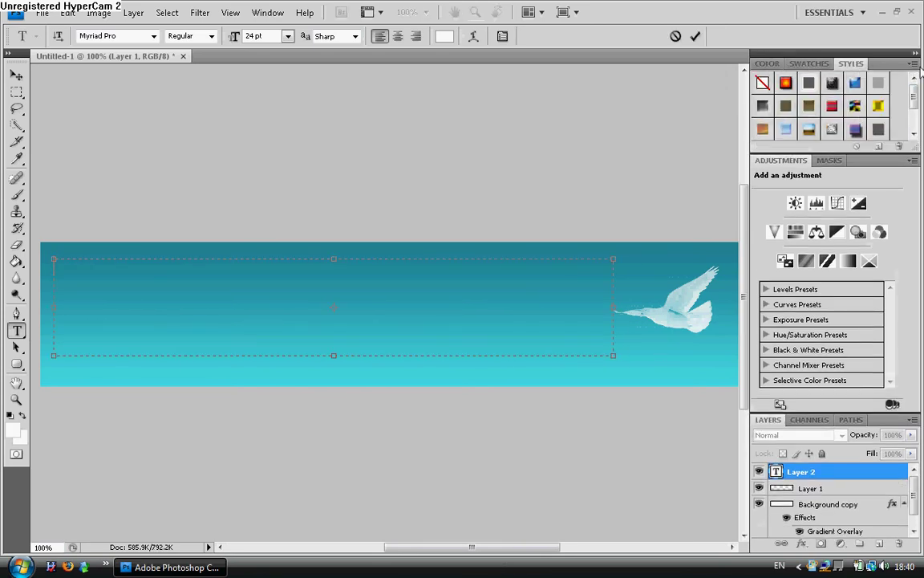
{"action": "left_click", "coordinate": [692, 78]}
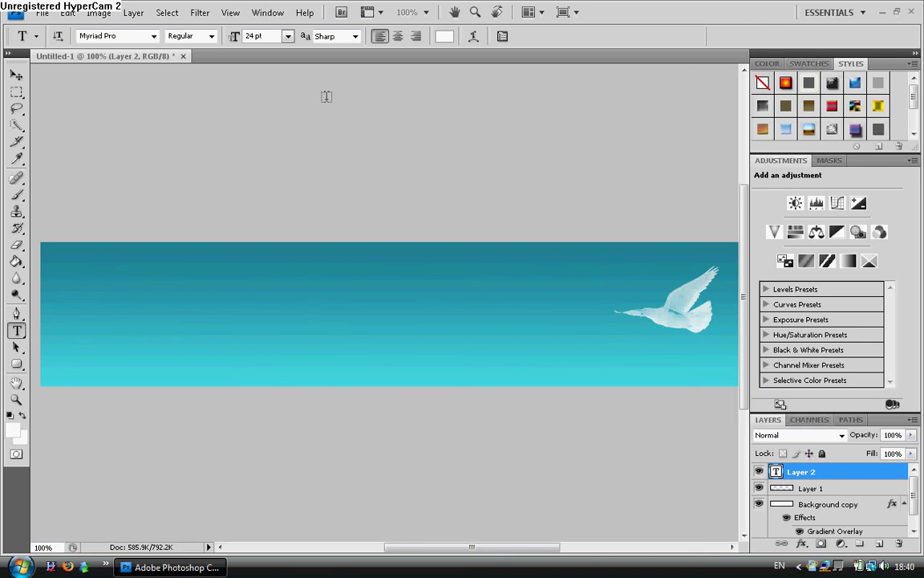
- Delete the empty Layer 2 and draw a fresh text box across the banner beside the dove
{"action": "right_click", "coordinate": [855, 478]}
{"action": "left_click", "coordinate": [743, 110]}
{"action": "left_click", "coordinate": [415, 221]}
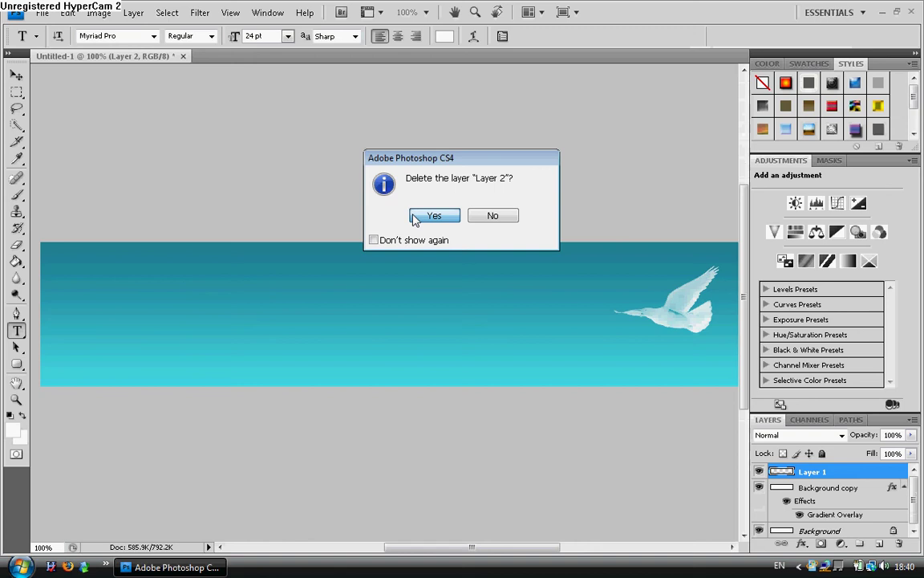
{"action": "left_click_drag", "start_coordinate": [57, 258], "coordinate": [602, 360]}
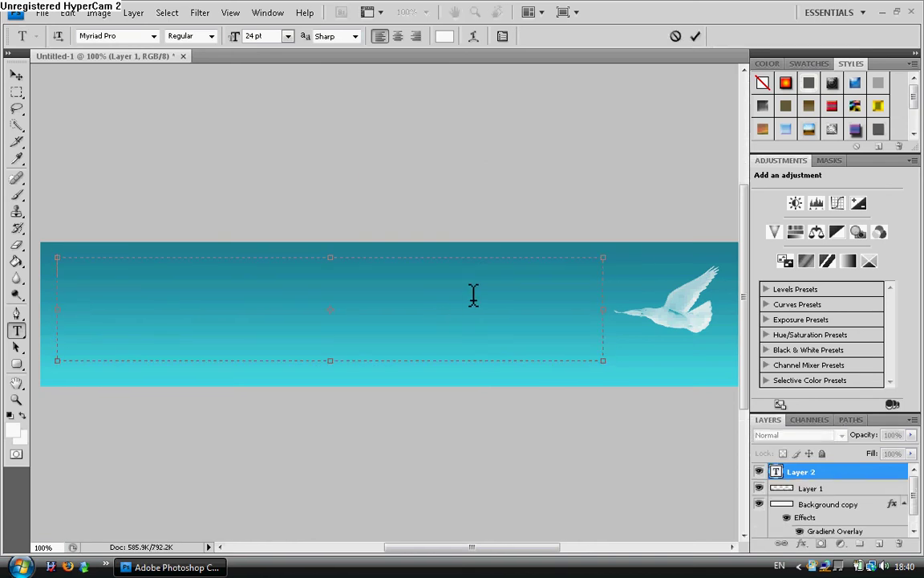
- Set the Travel UK title to 100 pt and commit it
{"action": "type", "text": "Un"}
{"action": "left_click_drag", "start_coordinate": [473, 295], "coordinate": [1, 215]}
{"action": "left_click", "coordinate": [287, 36]}
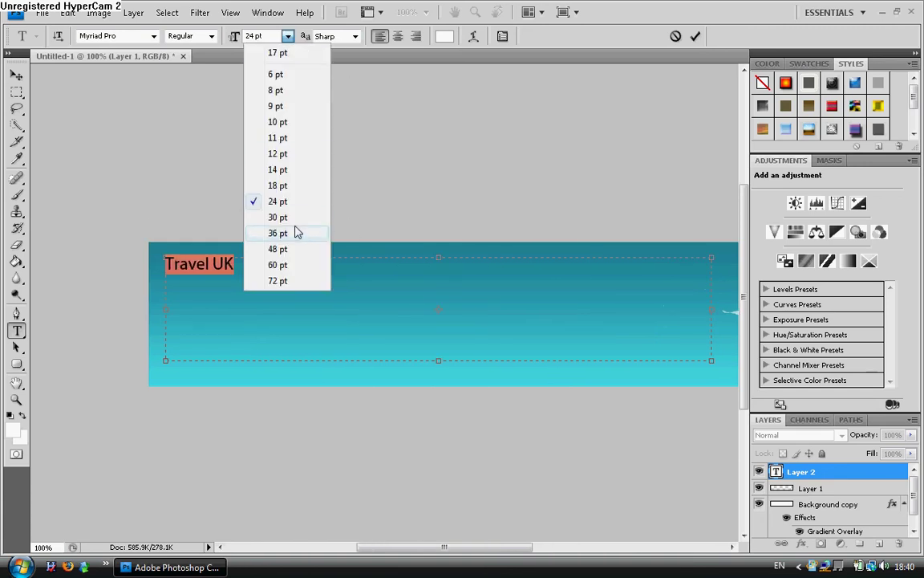
{"action": "left_click", "coordinate": [290, 280]}
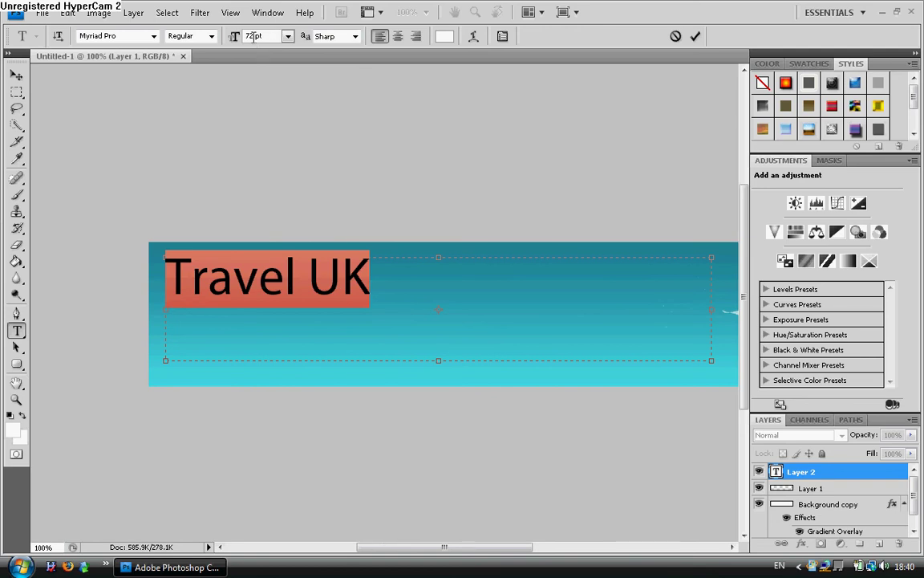
{"action": "type", "text": "100"}
{"action": "key", "text": "Return"}
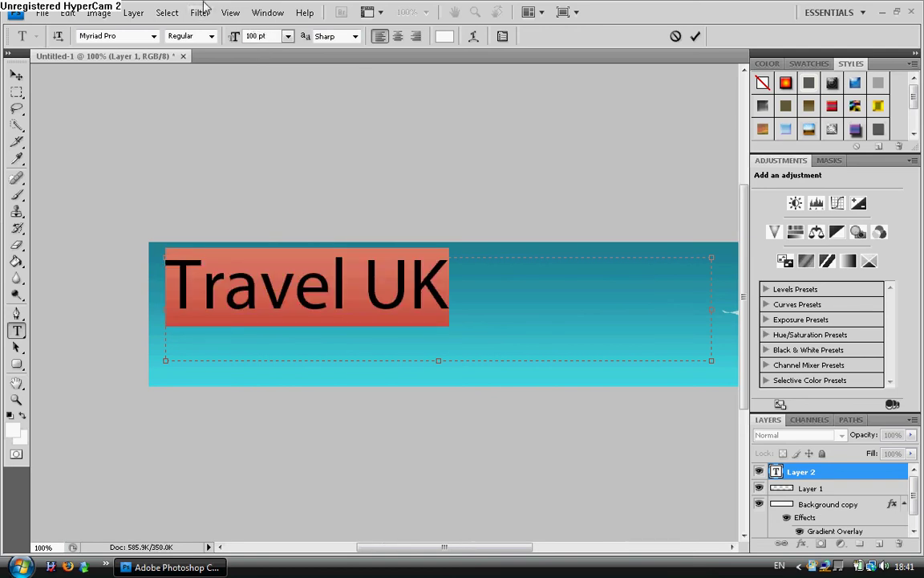
{"action": "left_click", "coordinate": [695, 37]}
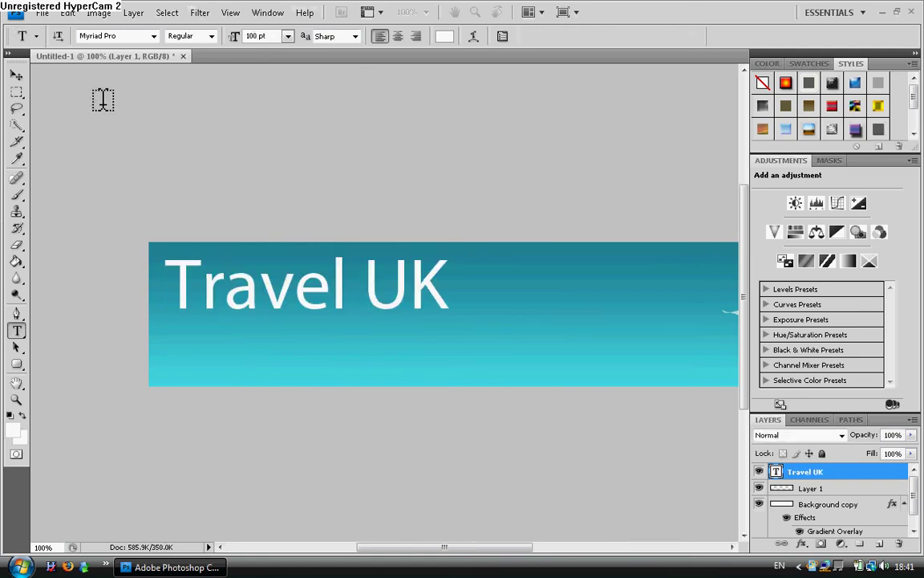
{"action": "left_click", "coordinate": [17, 74]}
- Reopen the Travel UK title for editing and enlarge its text box downward
{"action": "left_click_drag", "start_coordinate": [499, 544], "coordinate": [508, 545]}
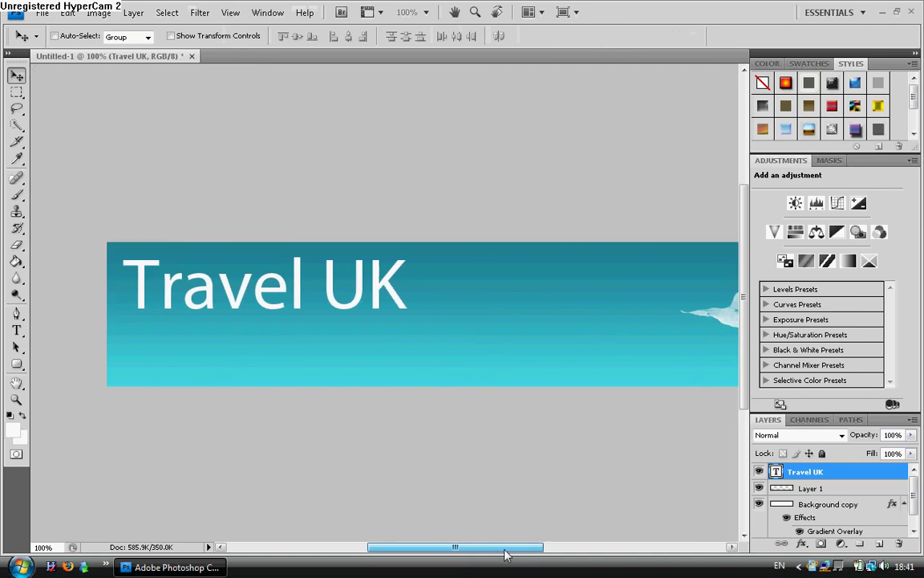
{"action": "left_click", "coordinate": [17, 331]}
{"action": "left_click", "coordinate": [353, 268]}
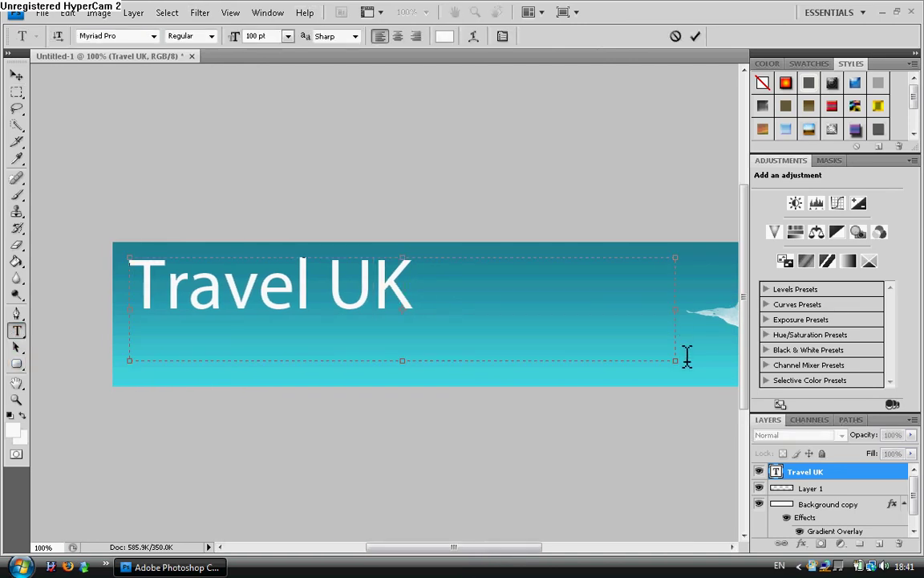
{"action": "left_click_drag", "start_coordinate": [677, 365], "coordinate": [669, 386]}
{"action": "left_click", "coordinate": [288, 36]}
{"action": "key", "text": "Escape"}
- Remove the stray 'd' so the title still reads Travel UK
{"action": "left_click", "coordinate": [173, 318]}
{"action": "type", "text": "d"}
{"action": "key", "text": "BackSpace"}
{"action": "left_click_drag", "start_coordinate": [493, 359], "coordinate": [212, 329]}
{"action": "left_click", "coordinate": [520, 366]}
{"action": "right_click", "coordinate": [456, 357]}
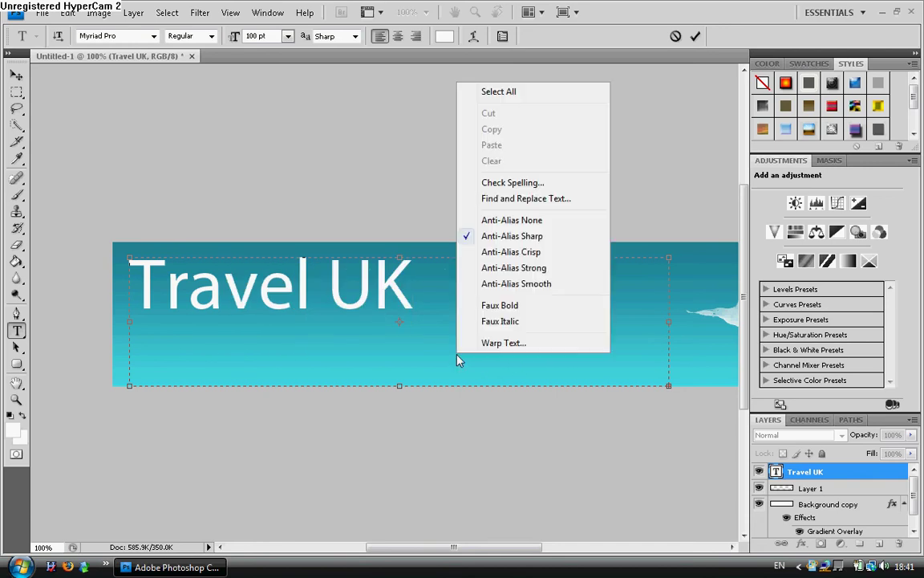
{"action": "left_click", "coordinate": [431, 287]}
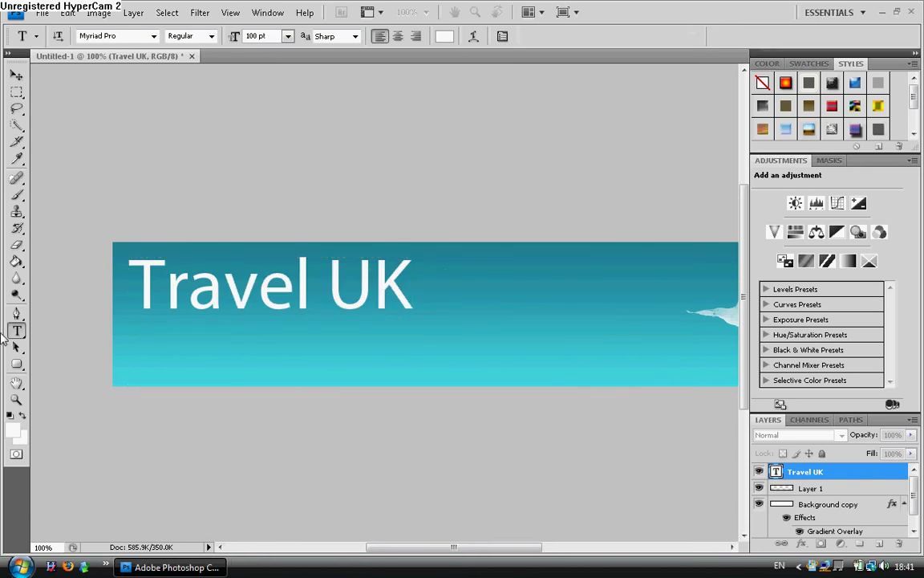
- Type 'Short Slogon' at 60 pt under the title and nudge it slightly down-left
{"action": "left_click", "coordinate": [694, 36]}
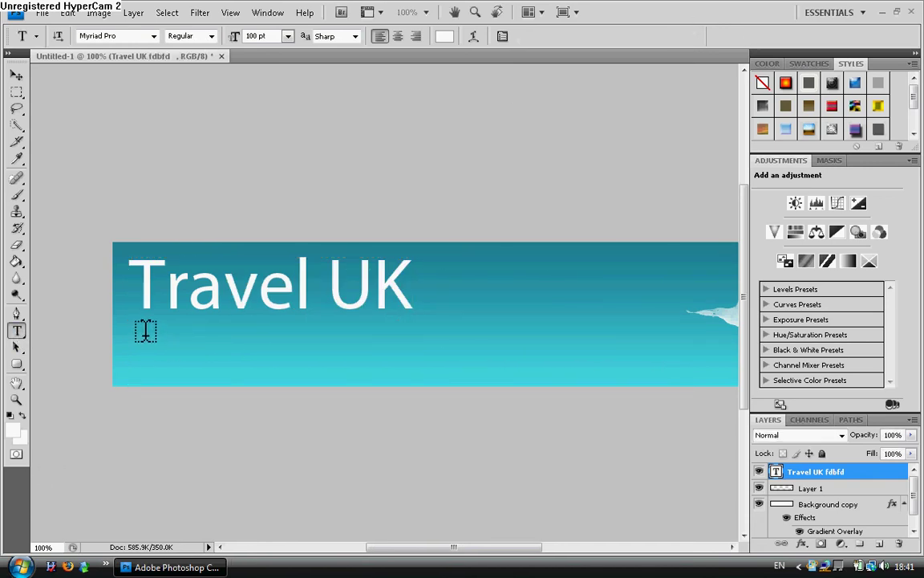
{"action": "left_click_drag", "start_coordinate": [140, 321], "coordinate": [531, 377]}
{"action": "left_click", "coordinate": [287, 36]}
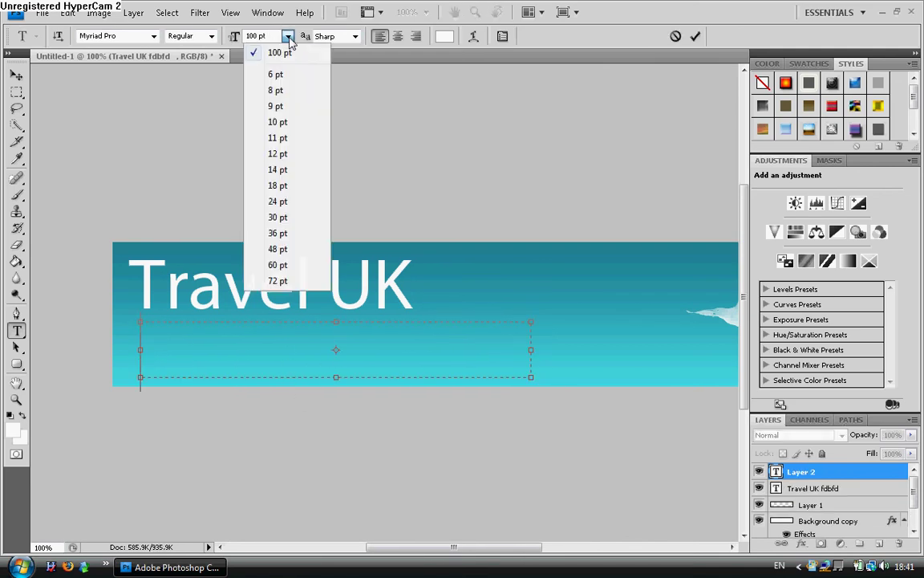
{"action": "left_click", "coordinate": [281, 265]}
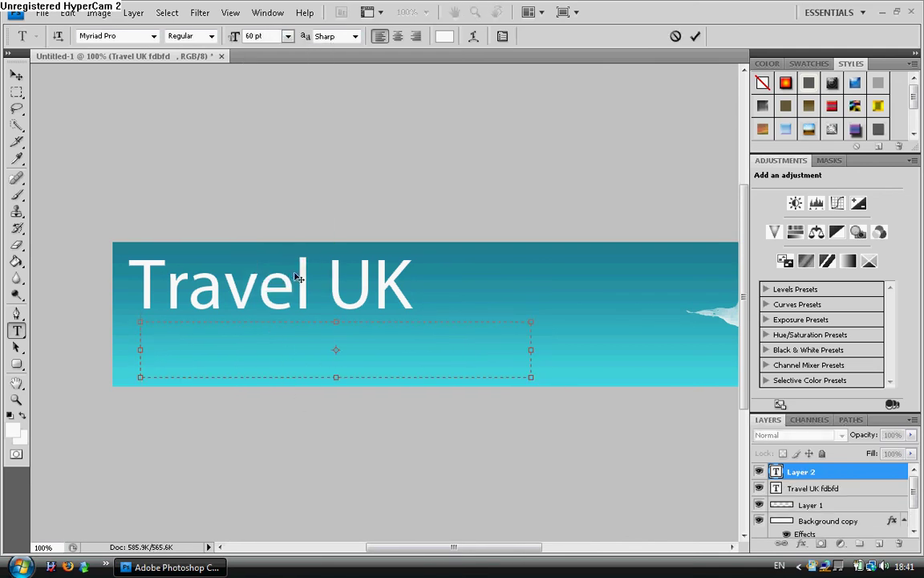
{"action": "type", "text": "Shor"}
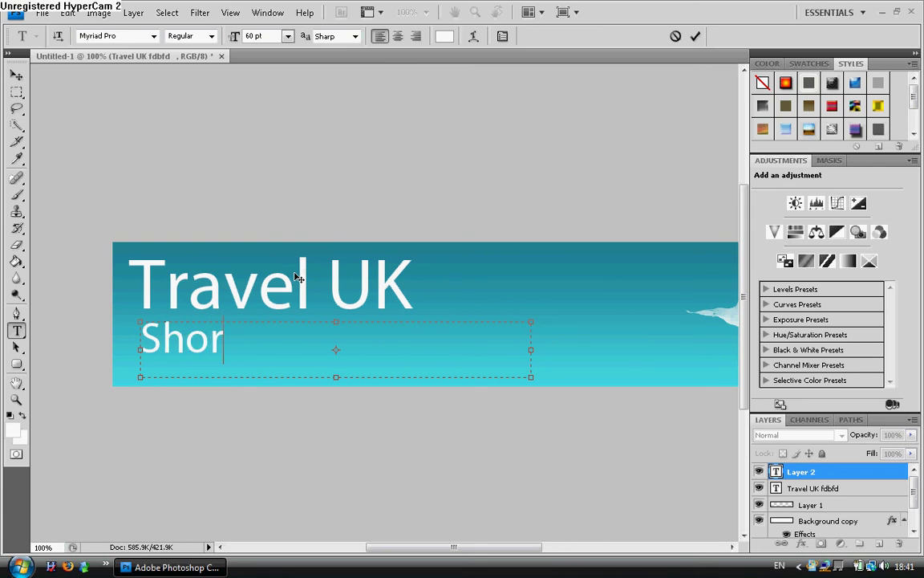
{"action": "type", "text": "t Slogon"}
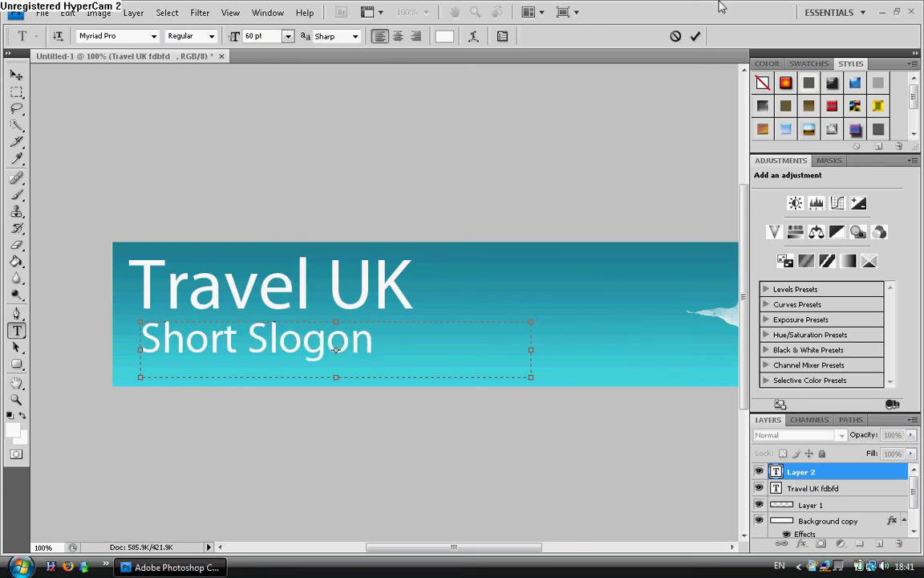
{"action": "left_click", "coordinate": [695, 36]}
{"action": "left_click", "coordinate": [16, 76]}
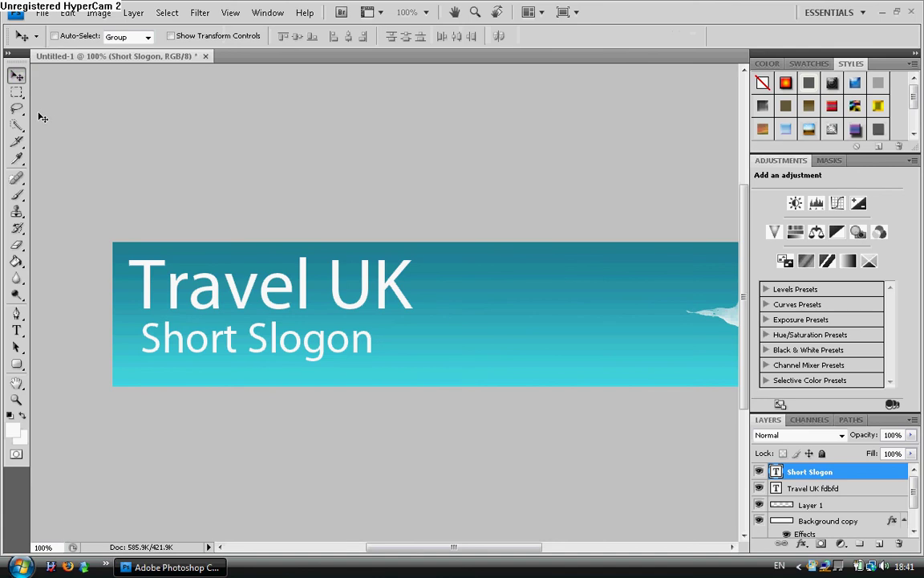
{"action": "left_click_drag", "start_coordinate": [226, 347], "coordinate": [221, 351]}
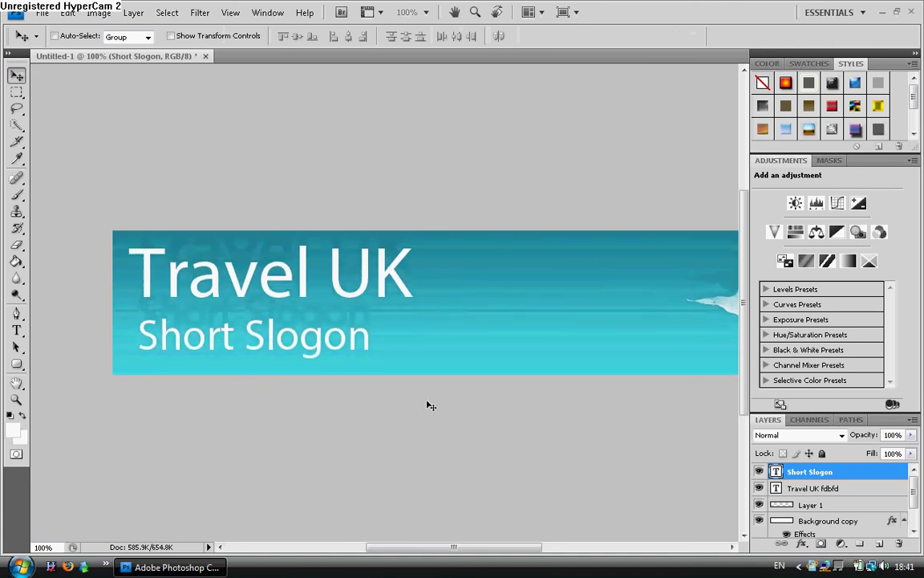
{"action": "left_click_drag", "start_coordinate": [413, 546], "coordinate": [437, 547]}
{"action": "left_click", "coordinate": [16, 400]}
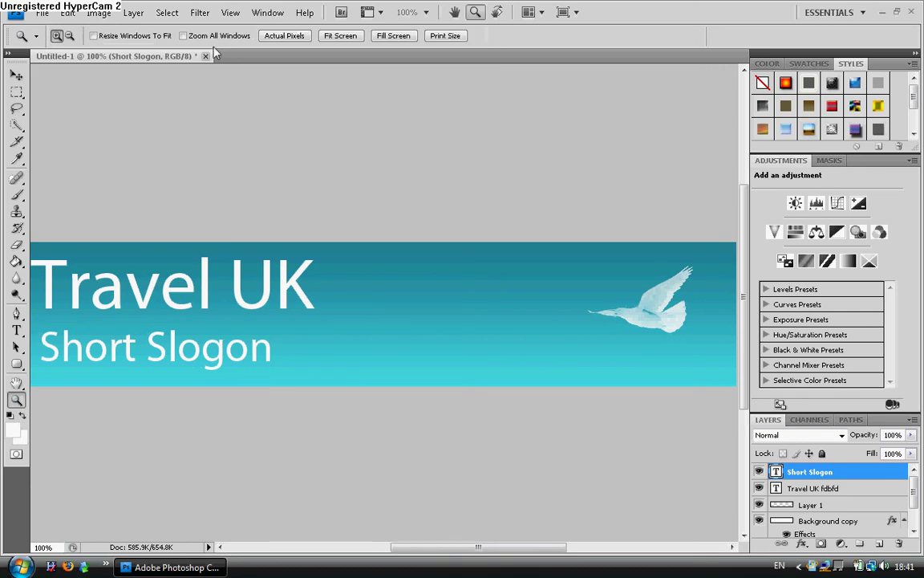
{"action": "left_click", "coordinate": [341, 35]}
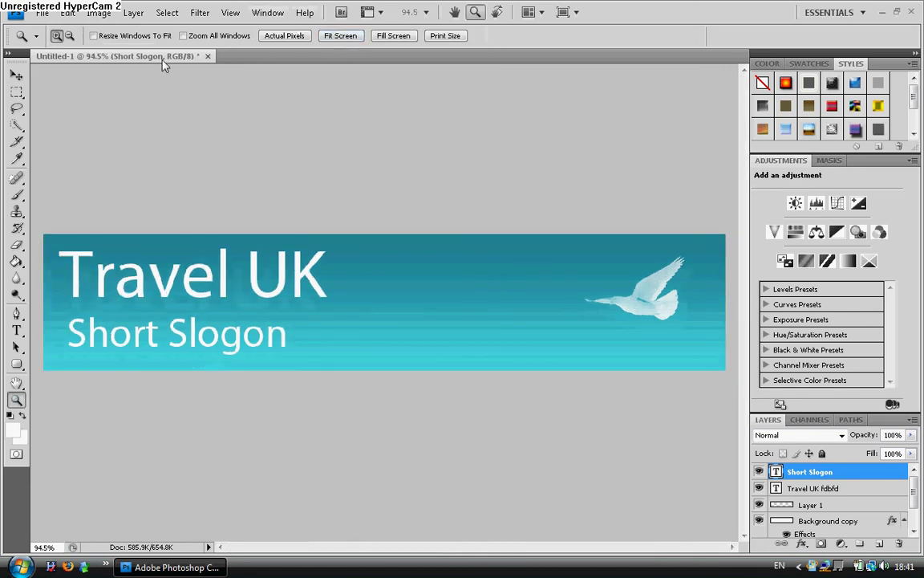
{"action": "left_click", "coordinate": [70, 35]}
{"action": "left_click", "coordinate": [288, 335]}
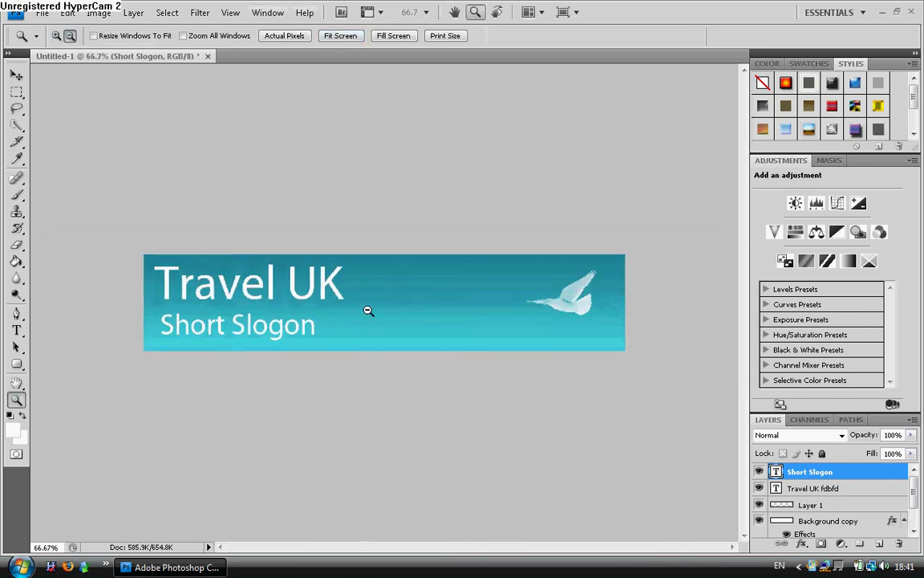
{"action": "left_click", "coordinate": [268, 279]}
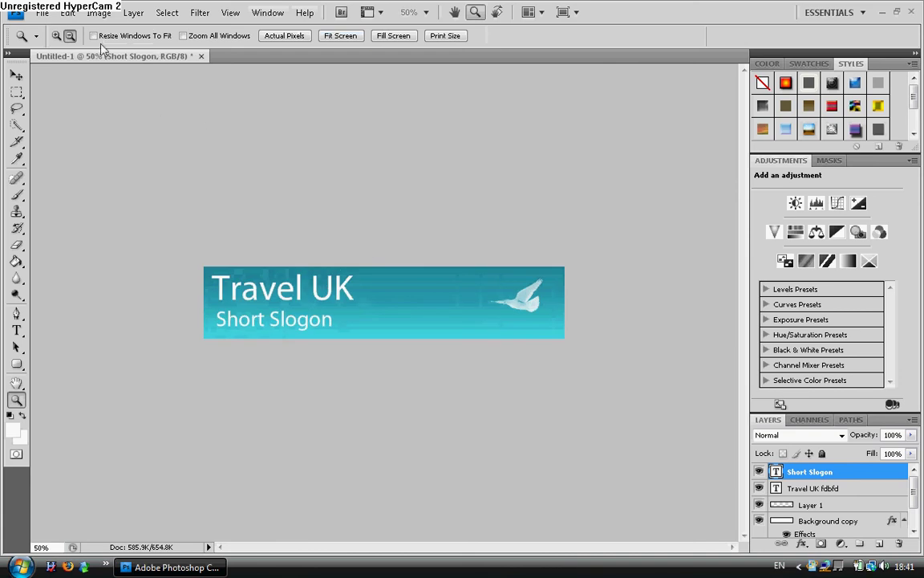
{"action": "left_click", "coordinate": [56, 35]}
{"action": "left_click", "coordinate": [284, 36]}
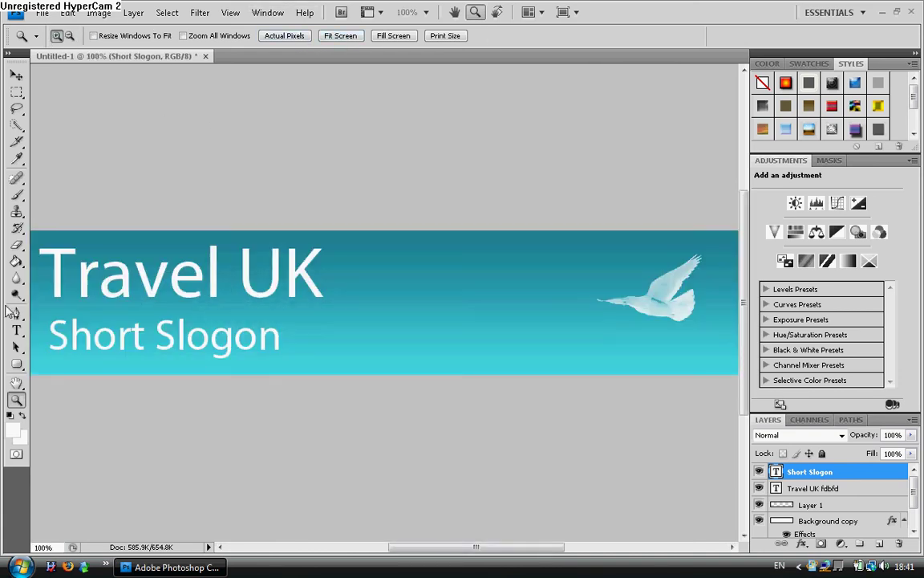
- Rasterize the Short Slogon layer, try the 800 px birds-on-a-wire brush, then undo that stamp
{"action": "left_click", "coordinate": [17, 194]}
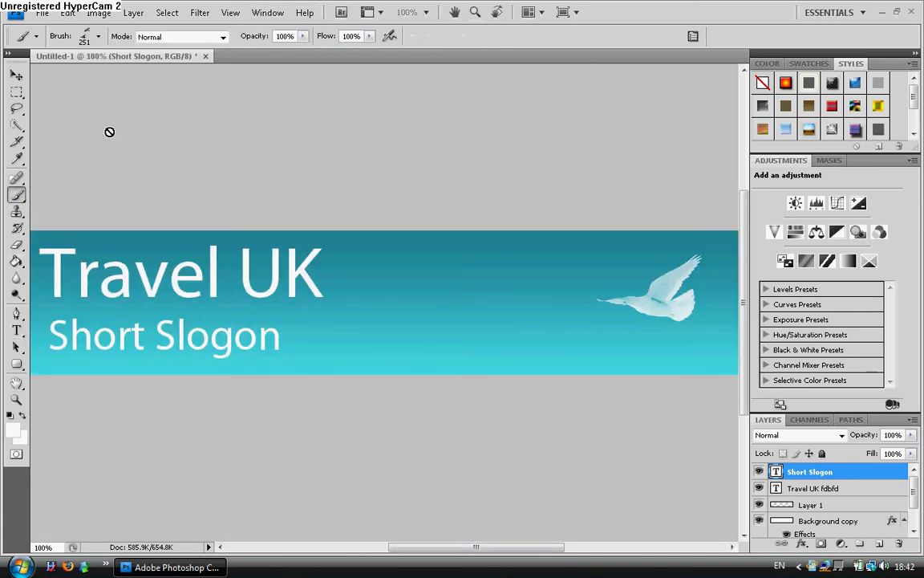
{"action": "left_click", "coordinate": [98, 36]}
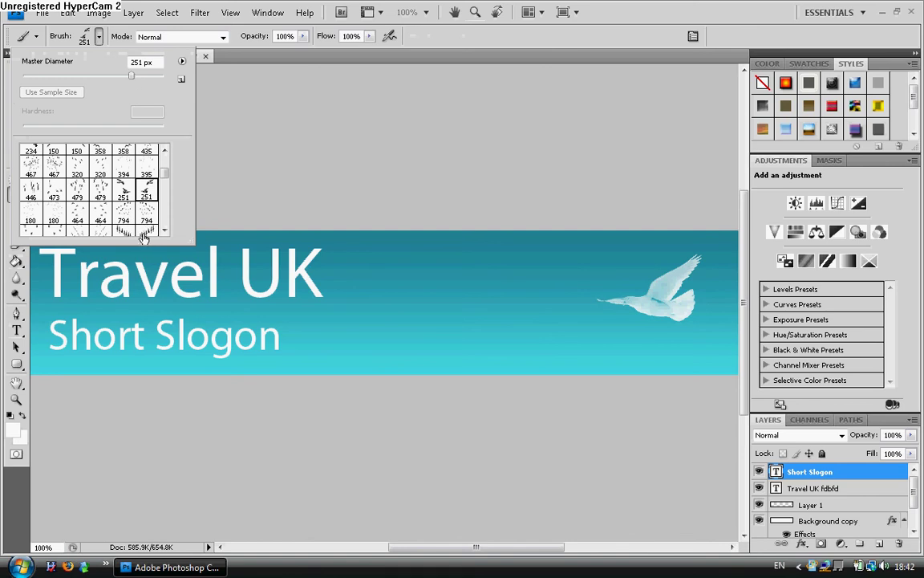
{"action": "double_click", "coordinate": [145, 235]}
{"action": "left_click", "coordinate": [464, 329]}
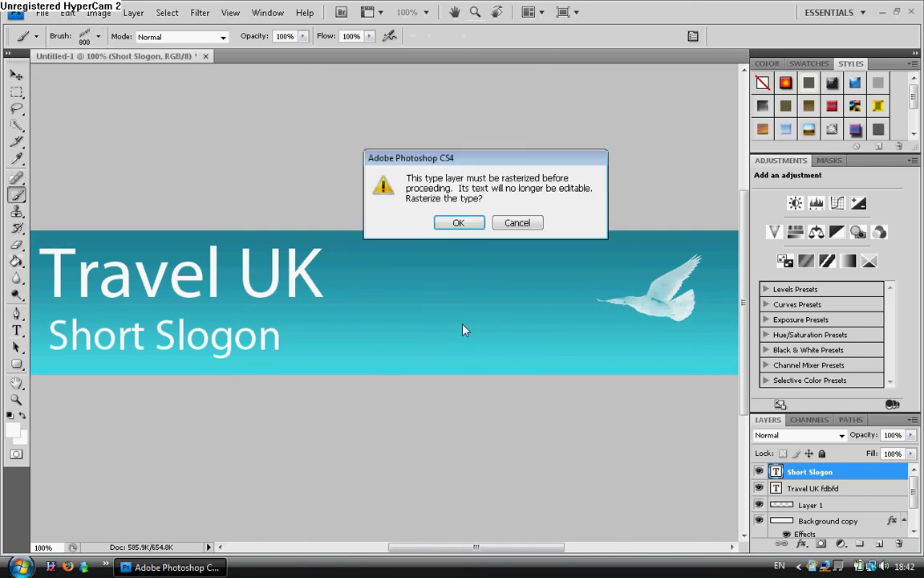
{"action": "left_click", "coordinate": [467, 223]}
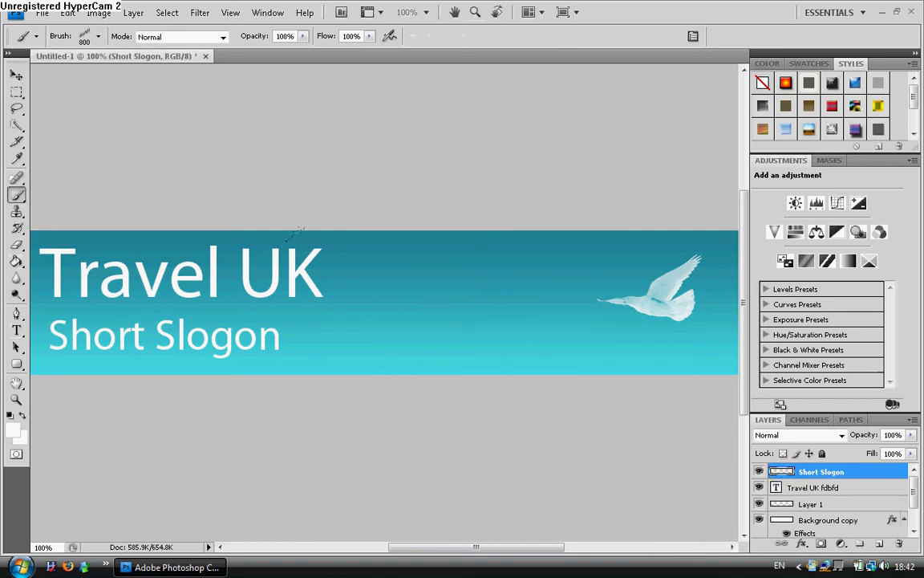
{"action": "left_click", "coordinate": [322, 231]}
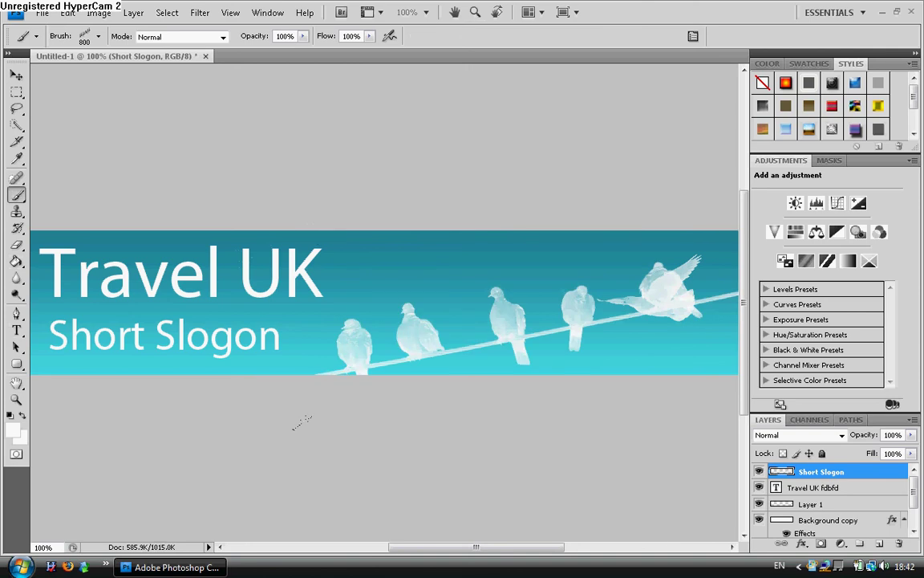
{"action": "left_click", "coordinate": [78, 18]}
{"action": "left_click", "coordinate": [77, 27]}
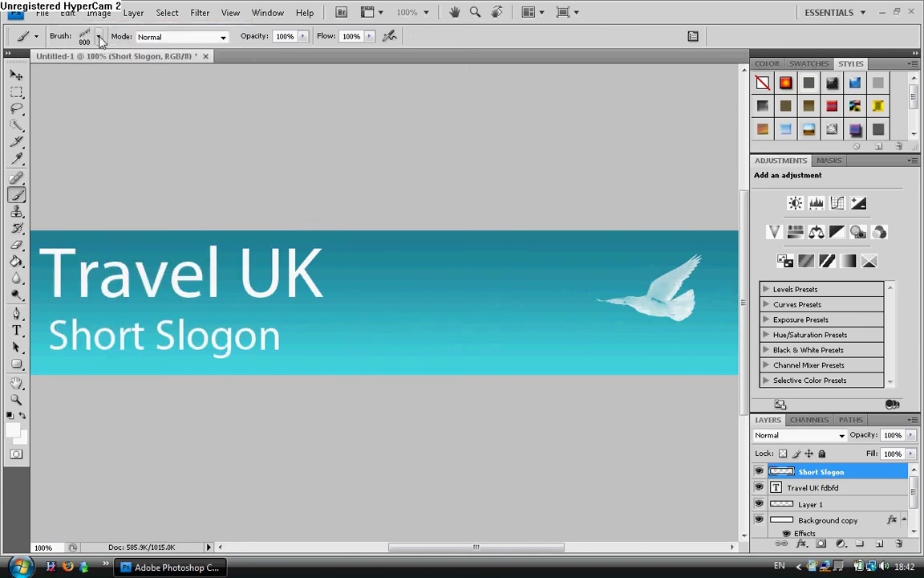
- Stamp the 745 px bird-row brush twice along the banner's bottom edge
{"action": "left_click", "coordinate": [96, 37]}
{"action": "scroll", "coordinate": [172, 232], "scroll_direction": "down", "scroll_amount": 6}
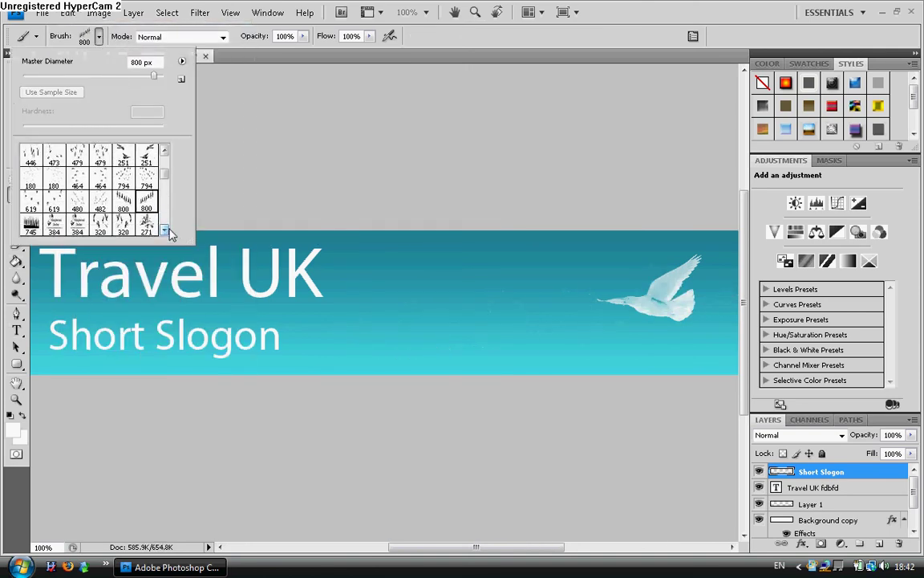
{"action": "double_click", "coordinate": [26, 211]}
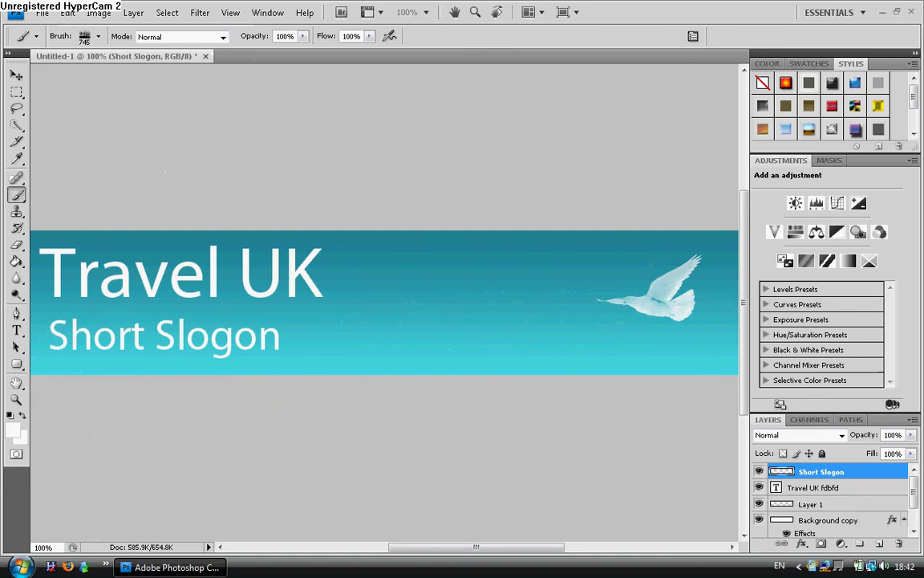
{"action": "scroll", "coordinate": [127, 443], "scroll_direction": "left", "scroll_amount": 2}
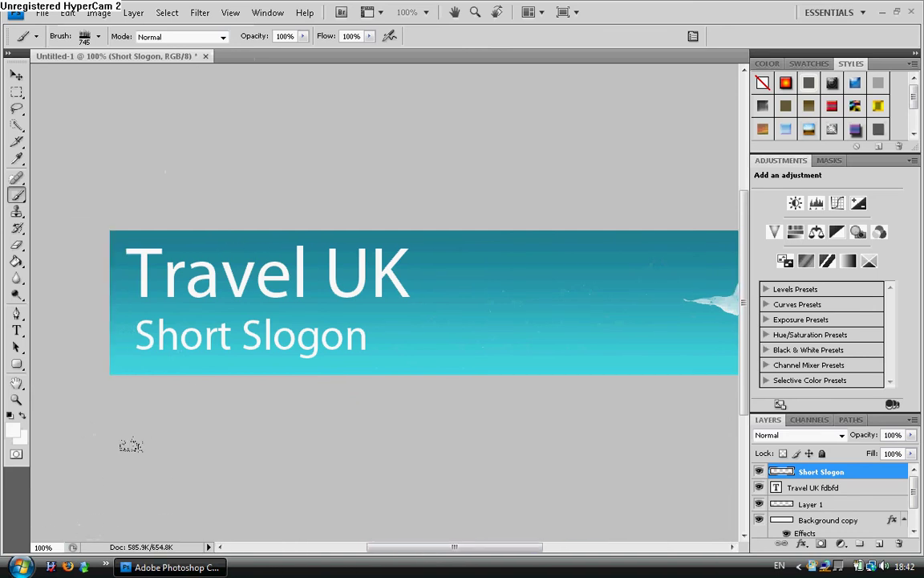
{"action": "left_click", "coordinate": [117, 351]}
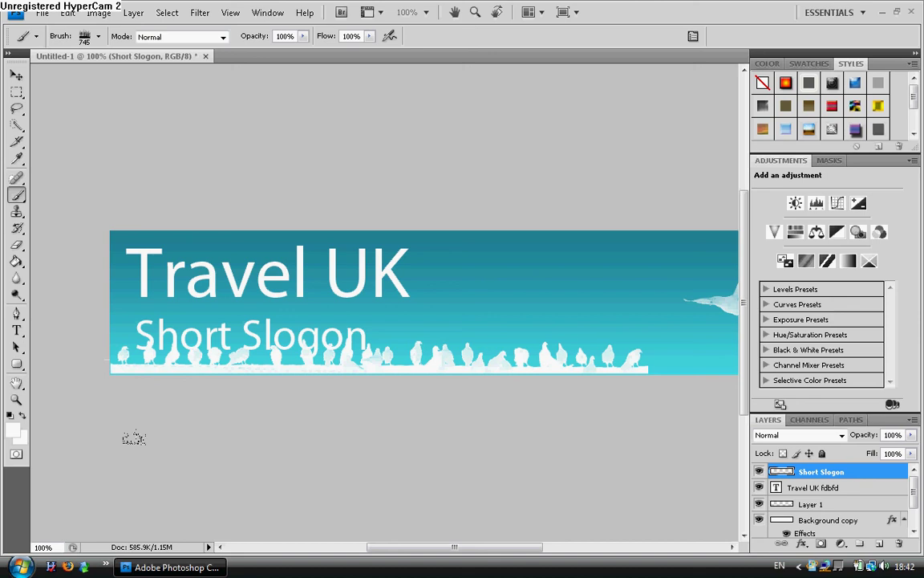
{"action": "left_click_drag", "start_coordinate": [486, 549], "coordinate": [554, 549]}
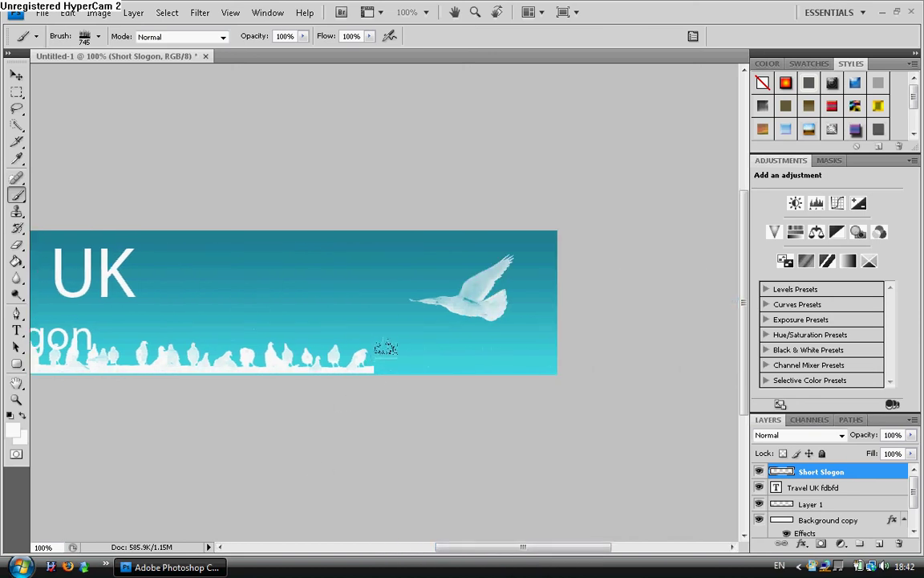
{"action": "left_click", "coordinate": [385, 349]}
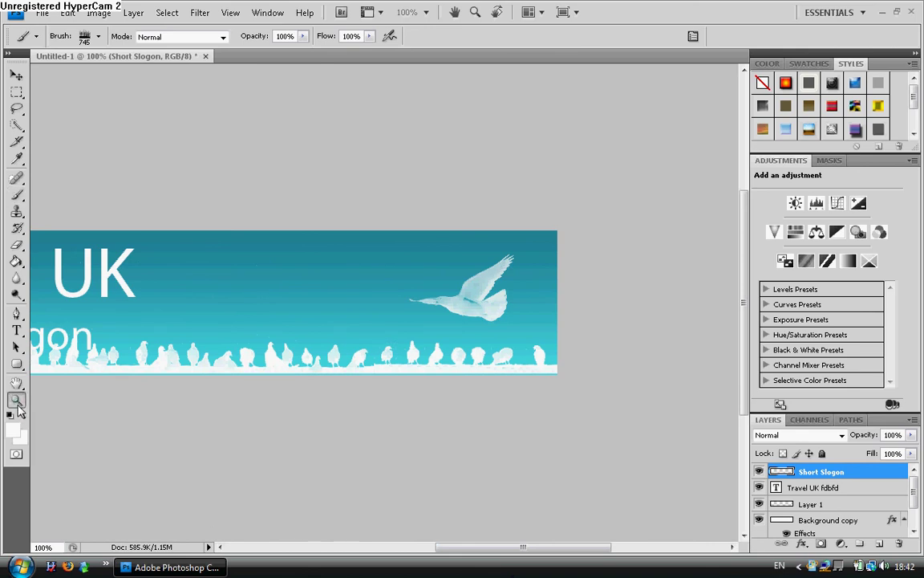
{"action": "left_click", "coordinate": [17, 401]}
- Fit the banner in the window and nudge the Travel UK title up slightly
{"action": "left_click", "coordinate": [340, 36]}
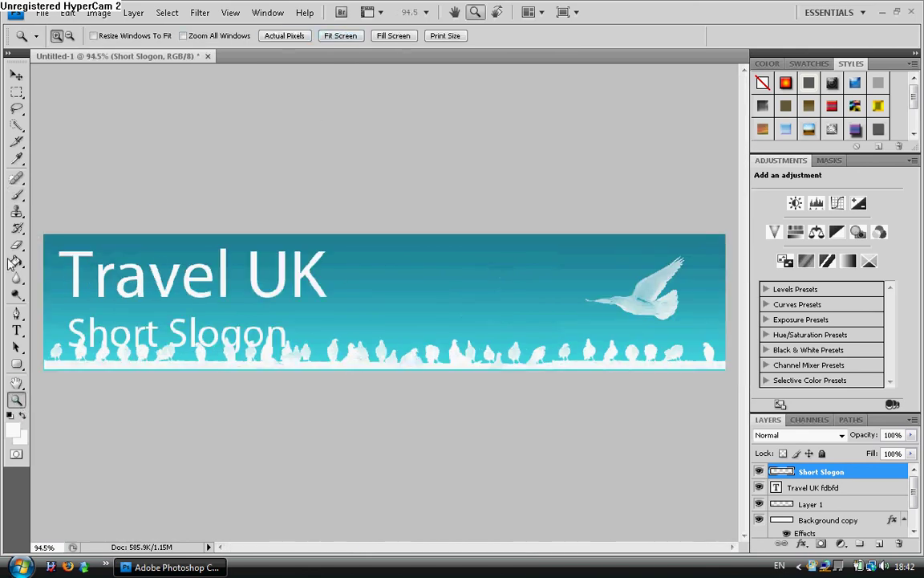
{"action": "left_click", "coordinate": [816, 489]}
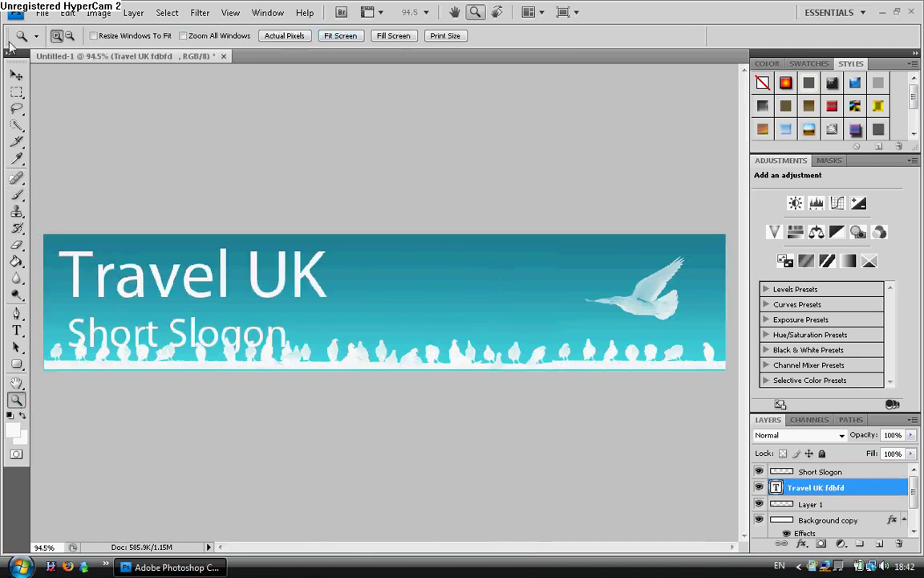
{"action": "left_click", "coordinate": [16, 73]}
{"action": "key", "text": "Up"}
{"action": "key", "text": "Up"}
{"action": "key", "text": "Up"}
{"action": "key", "text": "Up"}
{"action": "key", "text": "Up"}
{"action": "key", "text": "Up"}
{"action": "key", "text": "Up"}
{"action": "key", "text": "Up"}
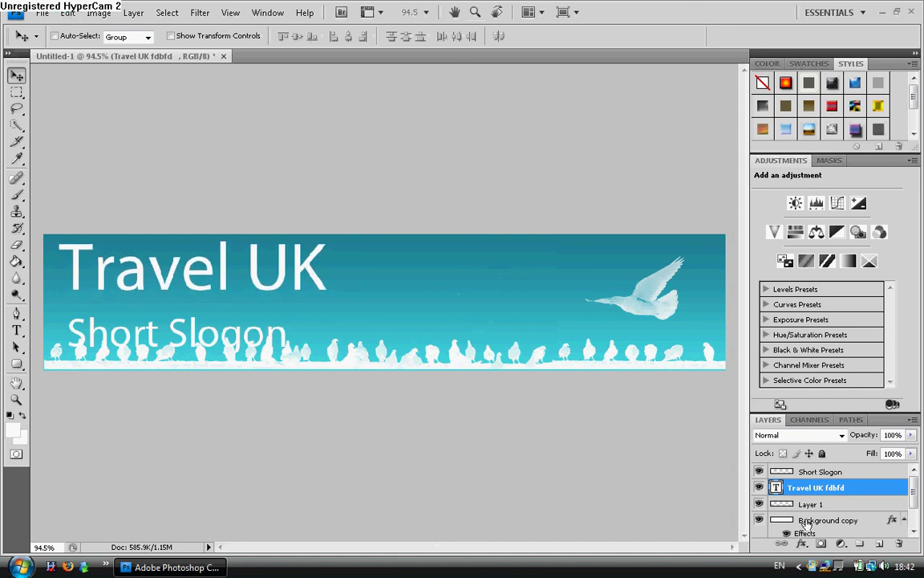
- Delete the Short Slogon layer, removing the slogan and its bird row
{"action": "left_click", "coordinate": [846, 473]}
{"action": "key", "text": "Up"}
{"action": "key", "text": "Up"}
{"action": "key", "text": "Up"}
{"action": "key", "text": "Up"}
{"action": "key", "text": "Up"}
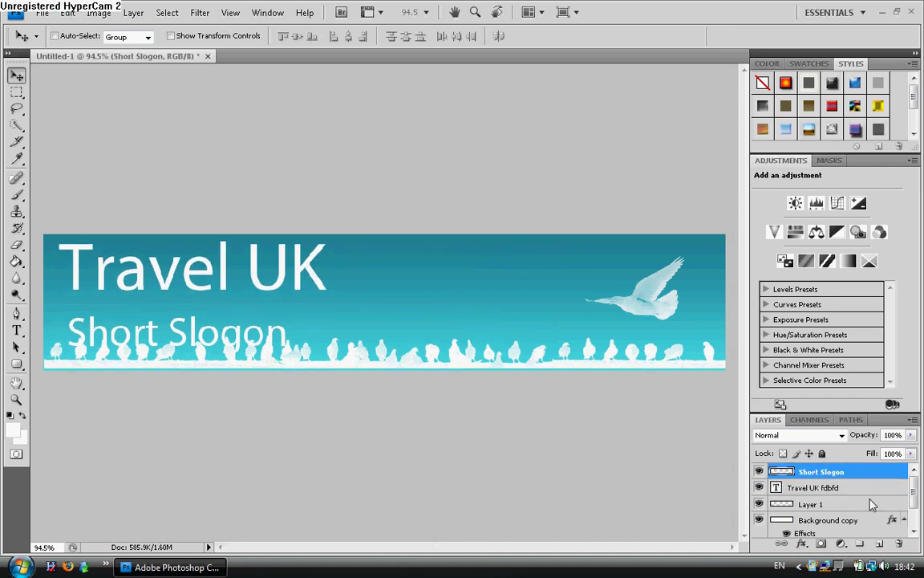
{"action": "key", "text": "Down"}
{"action": "key", "text": "Down"}
{"action": "key", "text": "Down"}
{"action": "key", "text": "Down"}
{"action": "key", "text": "Down"}
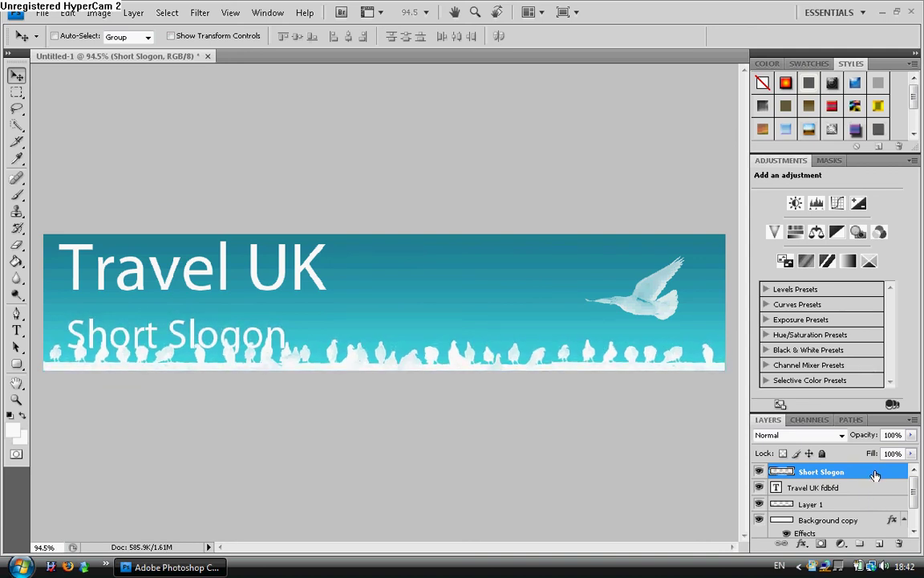
{"action": "right_click", "coordinate": [873, 477]}
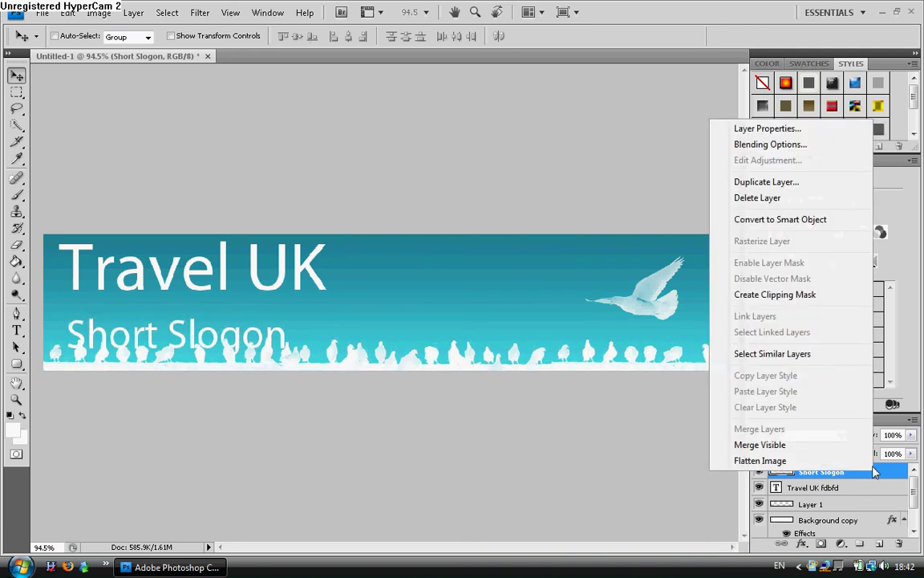
{"action": "left_click", "coordinate": [767, 201]}
{"action": "left_click", "coordinate": [433, 214]}
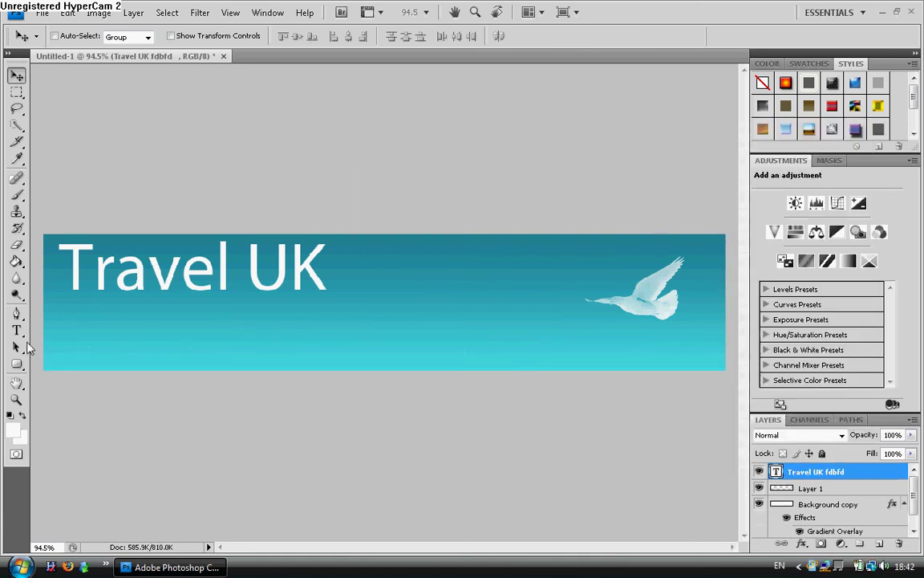
- Draw a text box under the title and type 'Sort Slogon'
{"action": "left_click", "coordinate": [17, 329]}
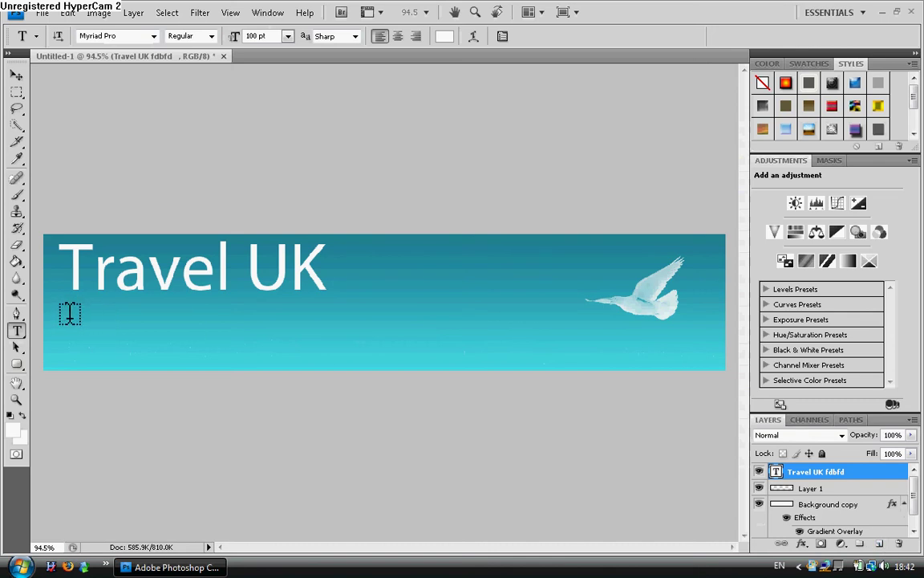
{"action": "left_click_drag", "start_coordinate": [67, 311], "coordinate": [470, 347]}
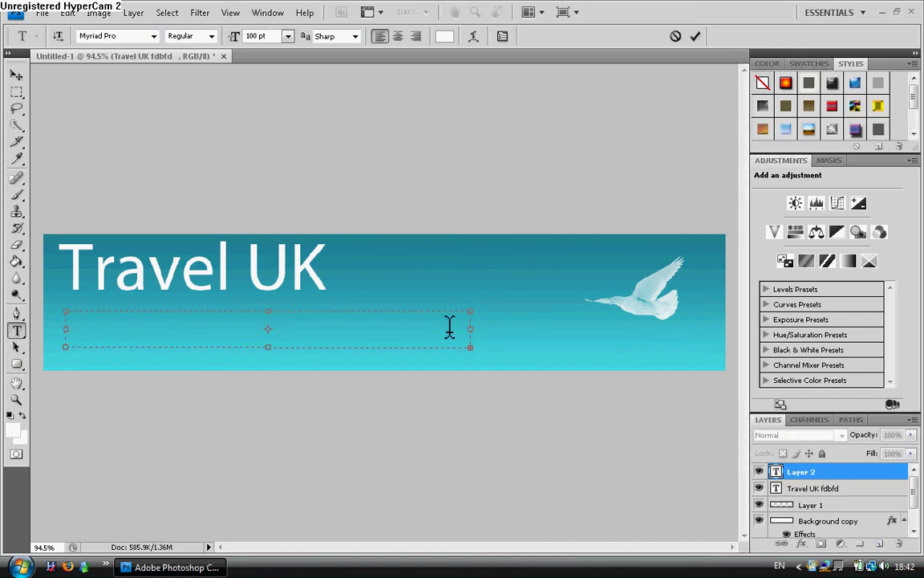
{"action": "left_click", "coordinate": [287, 36]}
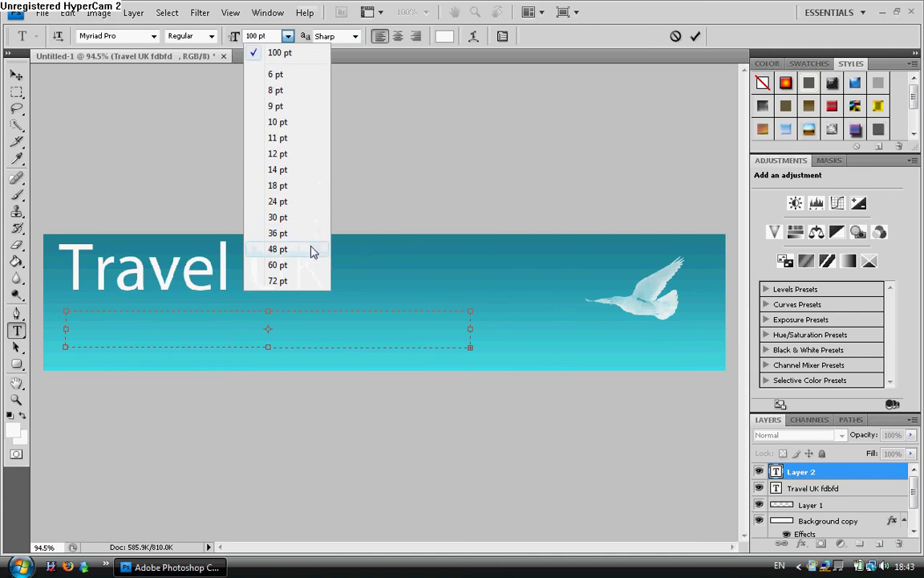
{"action": "left_click", "coordinate": [231, 261]}
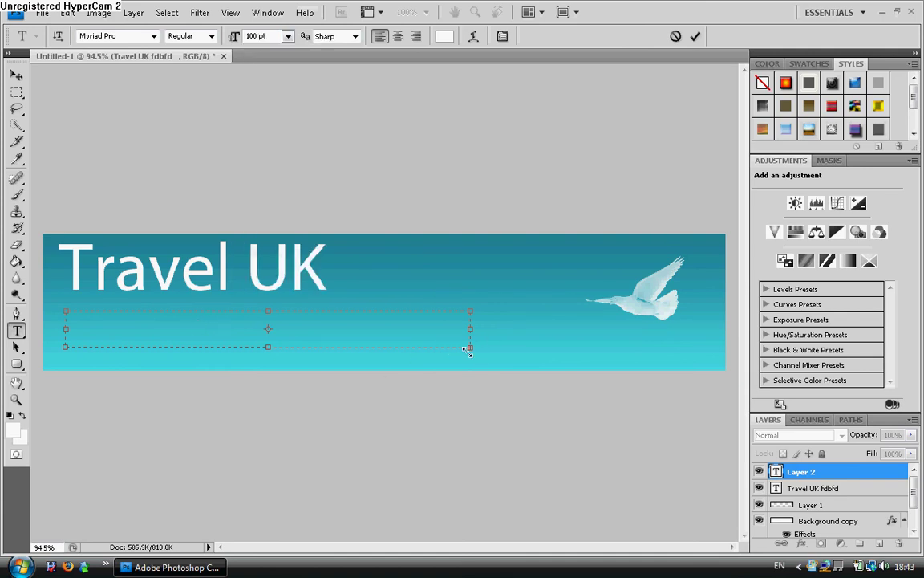
{"action": "left_click_drag", "start_coordinate": [470, 351], "coordinate": [469, 363]}
{"action": "type", "text": "So"}
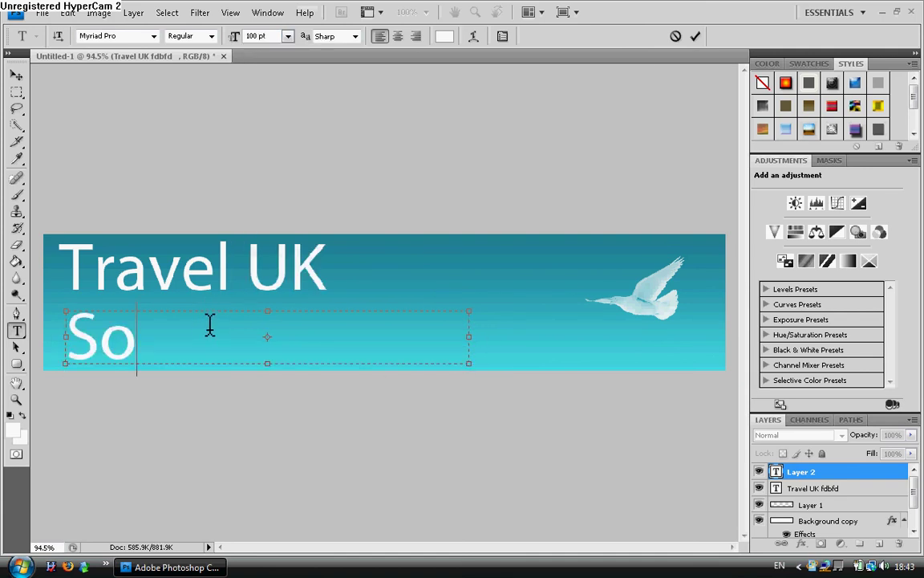
{"action": "type", "text": "rt Slo"}
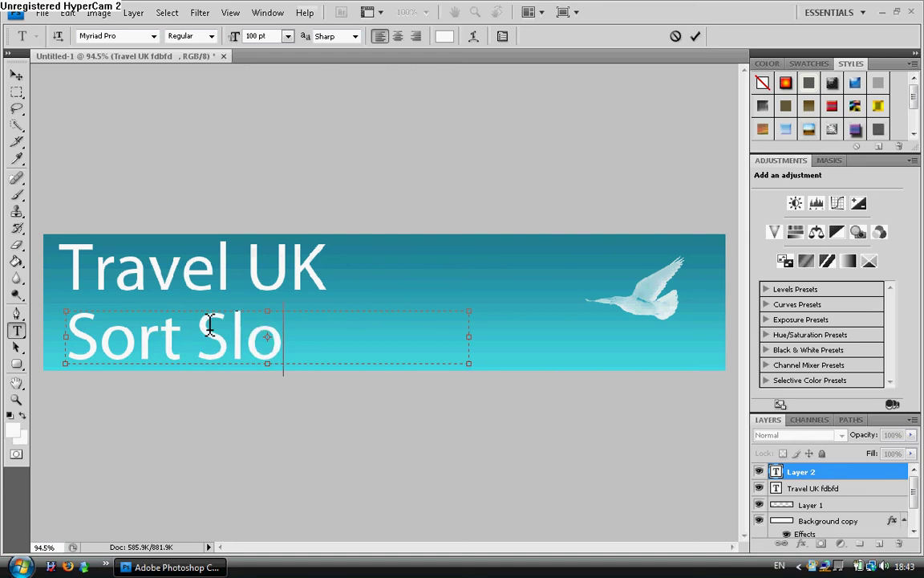
{"action": "type", "text": "gon"}
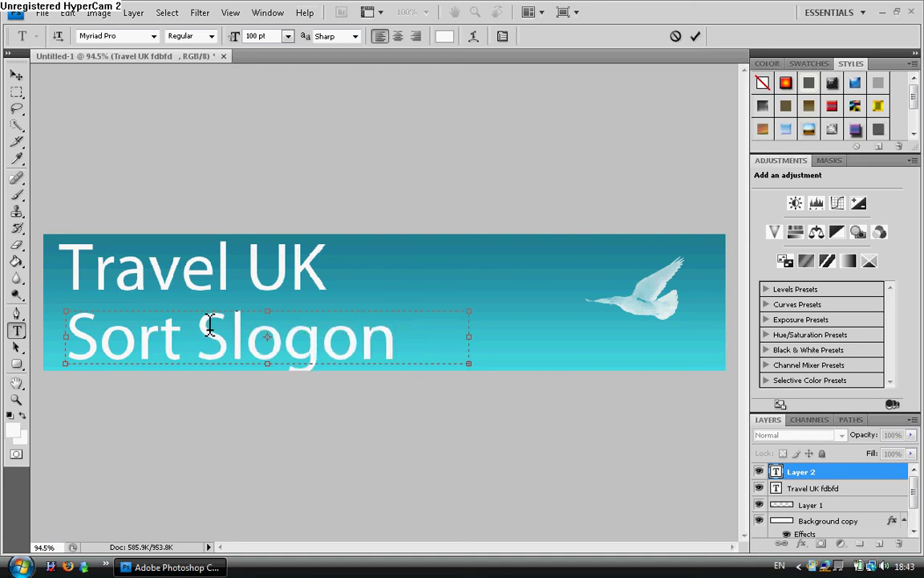
- Set the slogan to 60 pt and correct the spelling to 'Short Slogon'
{"action": "right_click", "coordinate": [401, 317]}
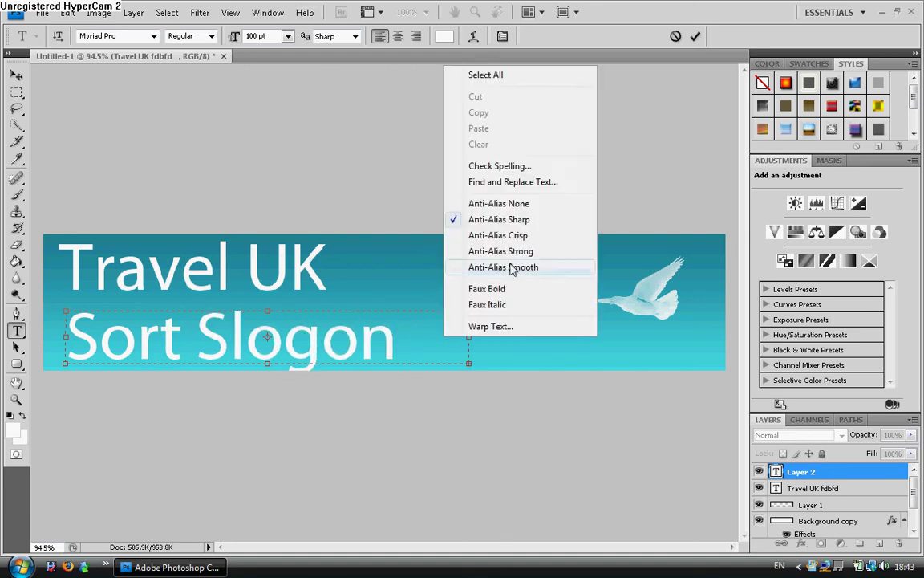
{"action": "left_click", "coordinate": [486, 74]}
{"action": "left_click", "coordinate": [288, 36]}
{"action": "left_click", "coordinate": [289, 265]}
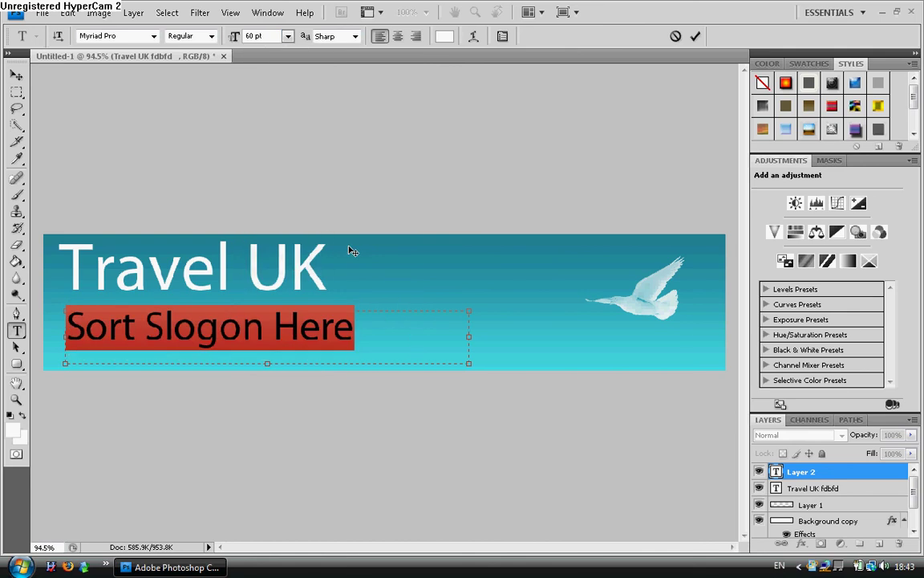
{"action": "key", "text": "Right"}
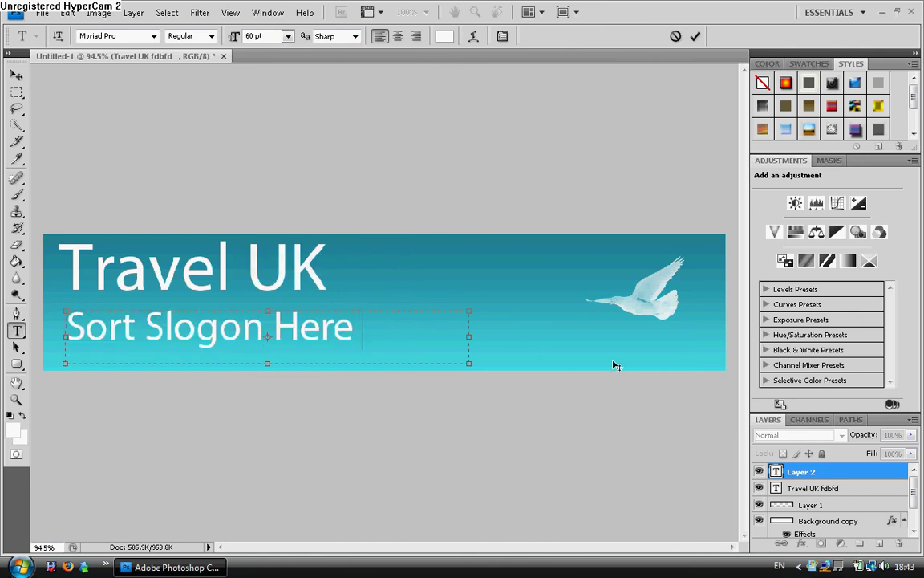
{"action": "left_click_drag", "start_coordinate": [376, 354], "coordinate": [53, 313]}
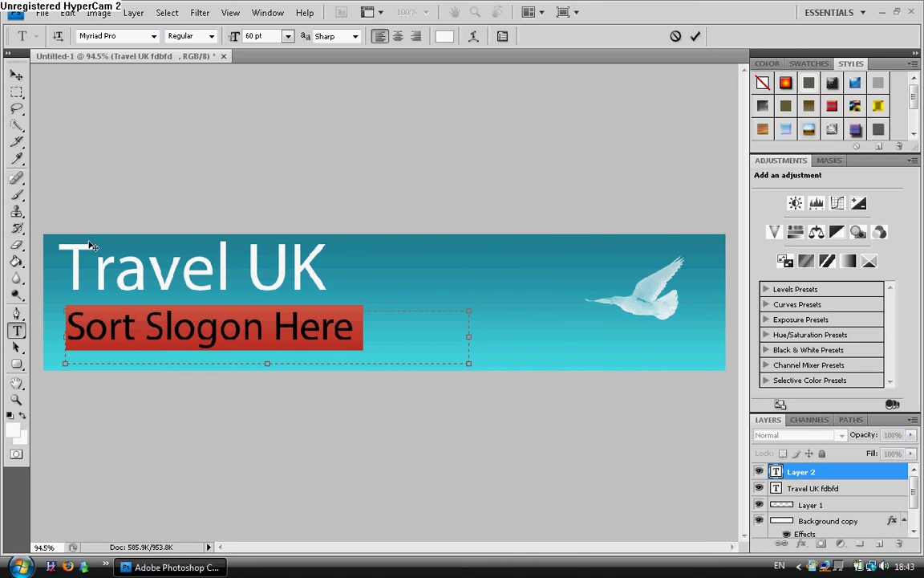
{"action": "left_click", "coordinate": [86, 329]}
{"action": "type", "text": "h"}
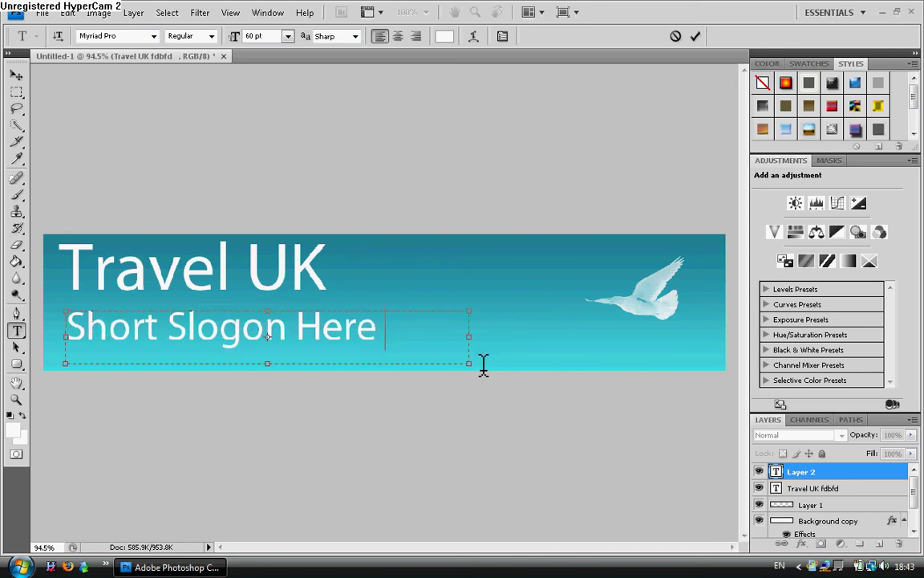
- Paste a repeat so it reads 'Short Slogon Here Short Slogon', commit, and nudge it up-left
{"action": "left_click_drag", "start_coordinate": [469, 362], "coordinate": [699, 362]}
{"action": "left_click_drag", "start_coordinate": [435, 337], "coordinate": [56, 329]}
{"action": "key", "text": "ctrl+c"}
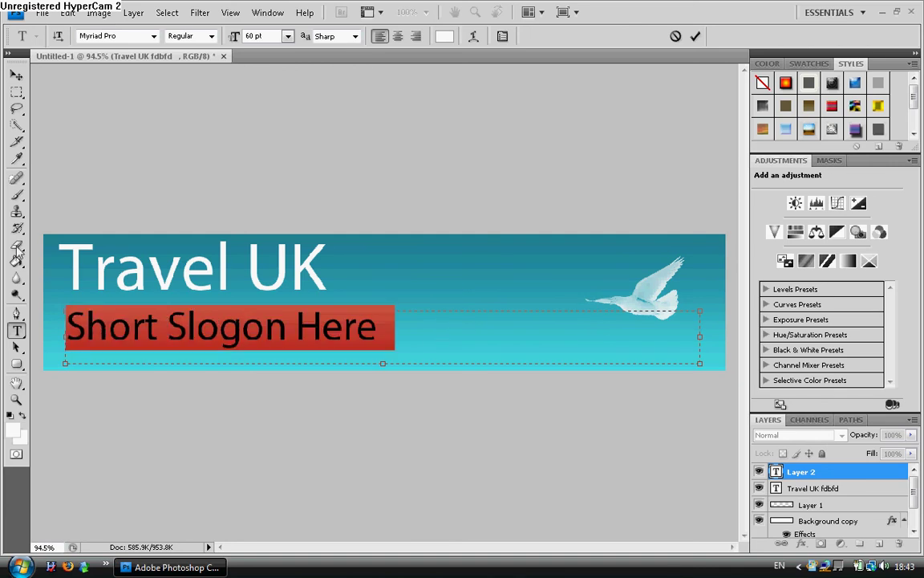
{"action": "left_click", "coordinate": [417, 327]}
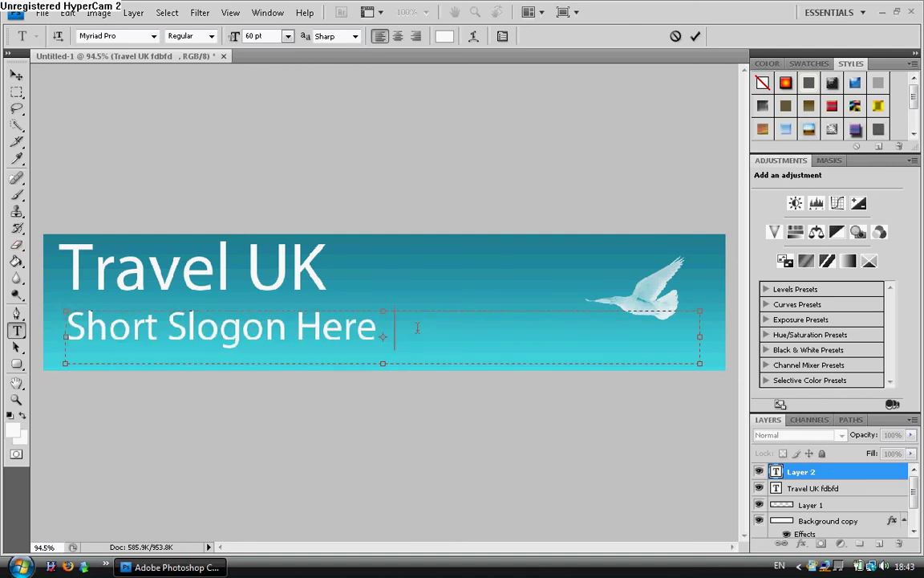
{"action": "key", "text": "ctrl+v"}
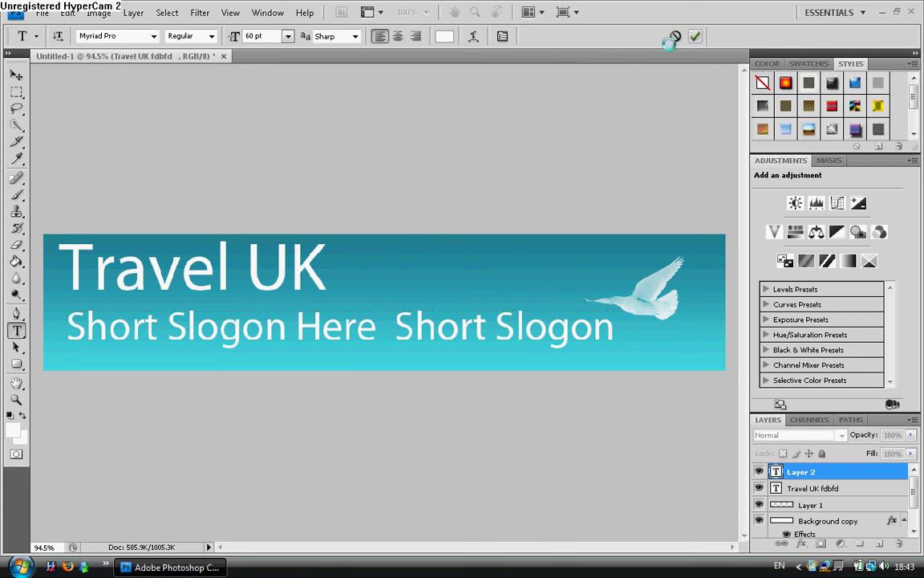
{"action": "left_click", "coordinate": [694, 36]}
{"action": "left_click", "coordinate": [16, 74]}
{"action": "left_click_drag", "start_coordinate": [160, 342], "coordinate": [154, 335]}
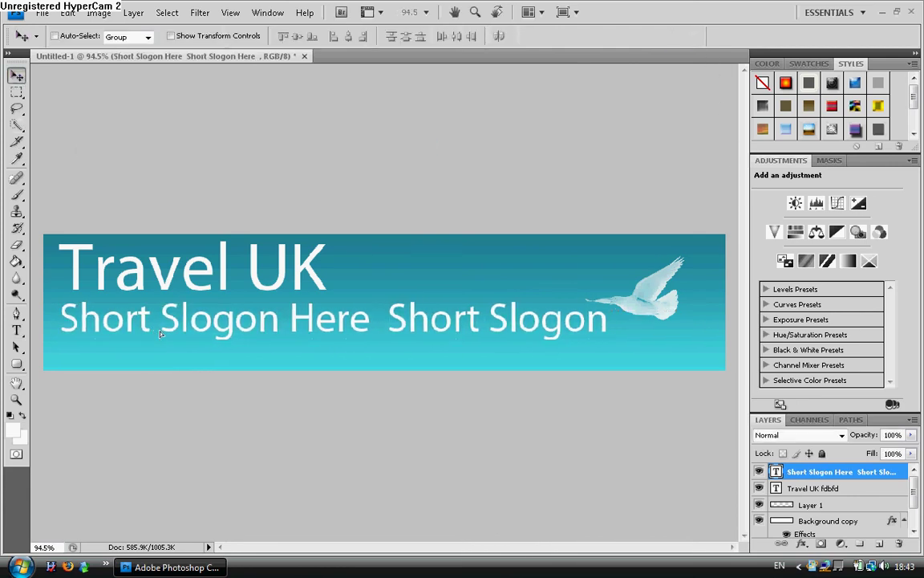
- On a new layer, stamp white birds along the bottom with the 745 px bird brush
{"action": "left_click", "coordinate": [878, 544]}
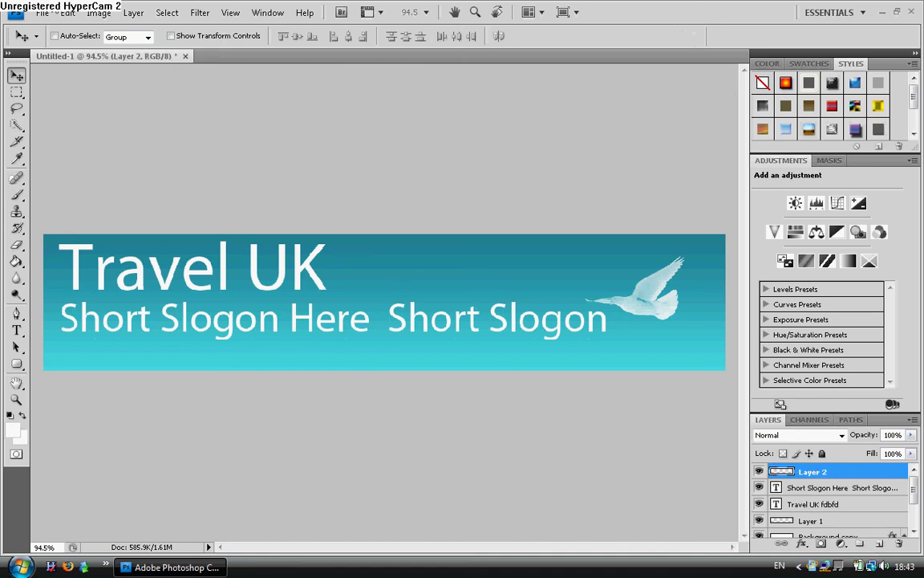
{"action": "left_click", "coordinate": [16, 194]}
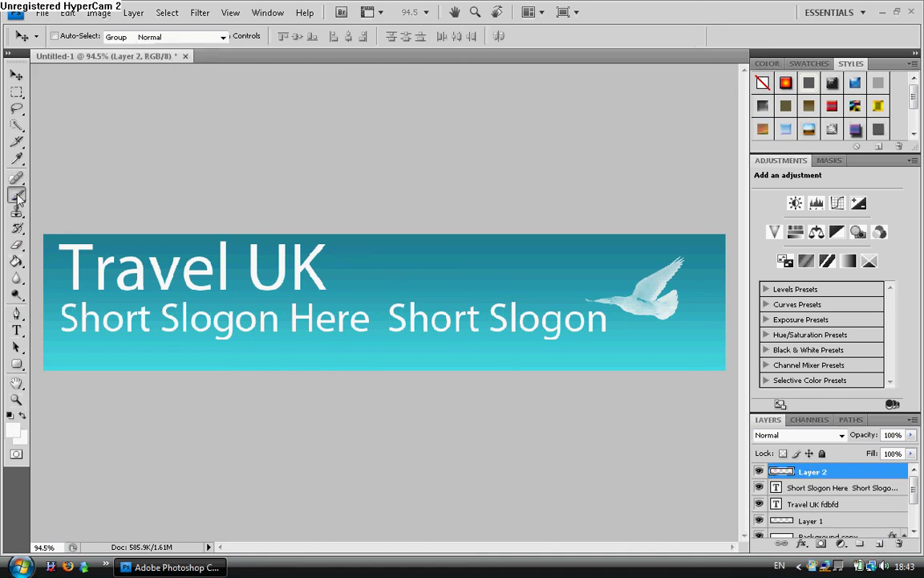
{"action": "left_click", "coordinate": [99, 38]}
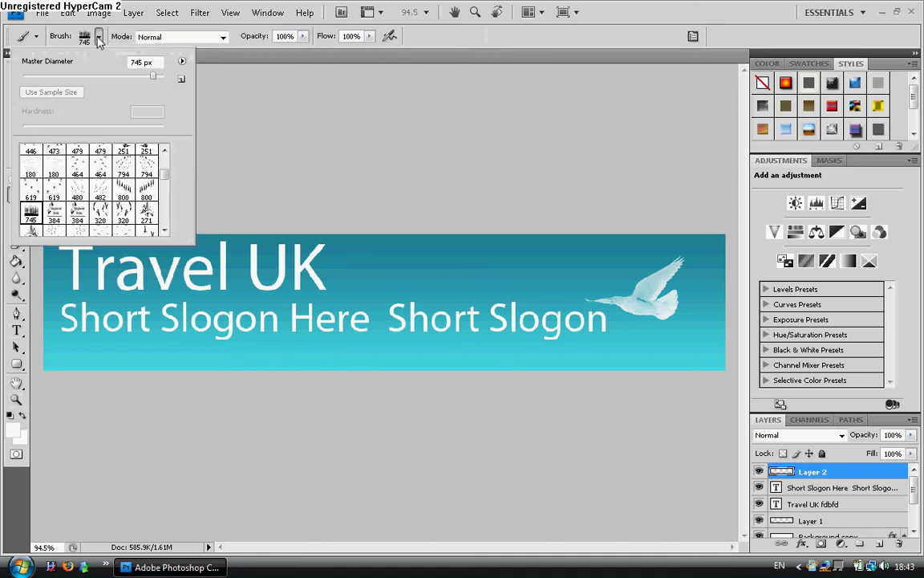
{"action": "double_click", "coordinate": [32, 213]}
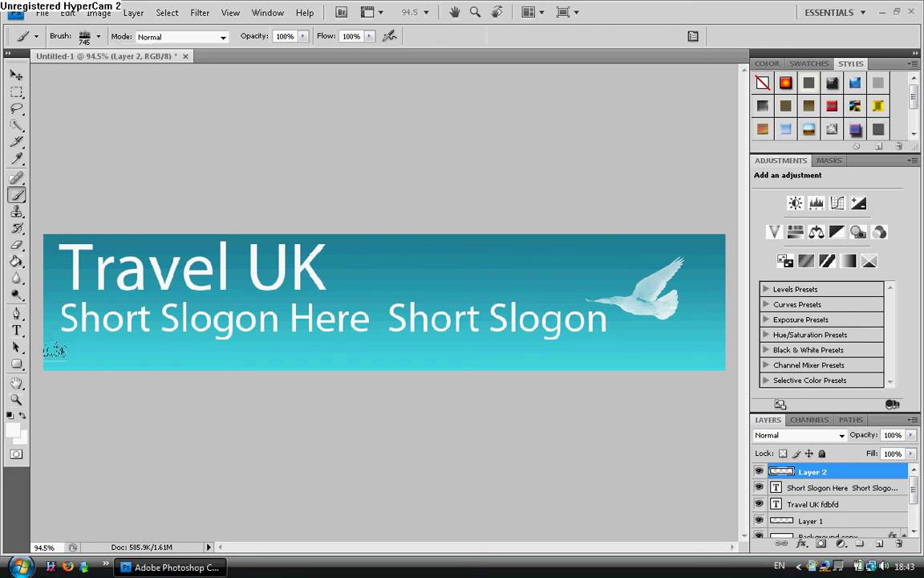
{"action": "left_click", "coordinate": [55, 350]}
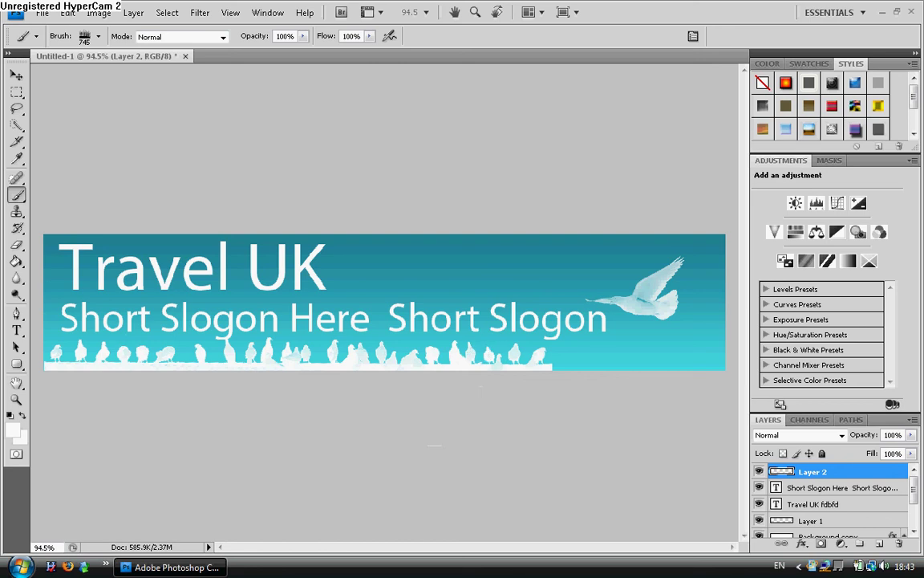
- At 100% zoom, stamp a bird strip across the top and undo the extra strip over the title
{"action": "key", "text": "z"}
{"action": "left_click", "coordinate": [284, 35]}
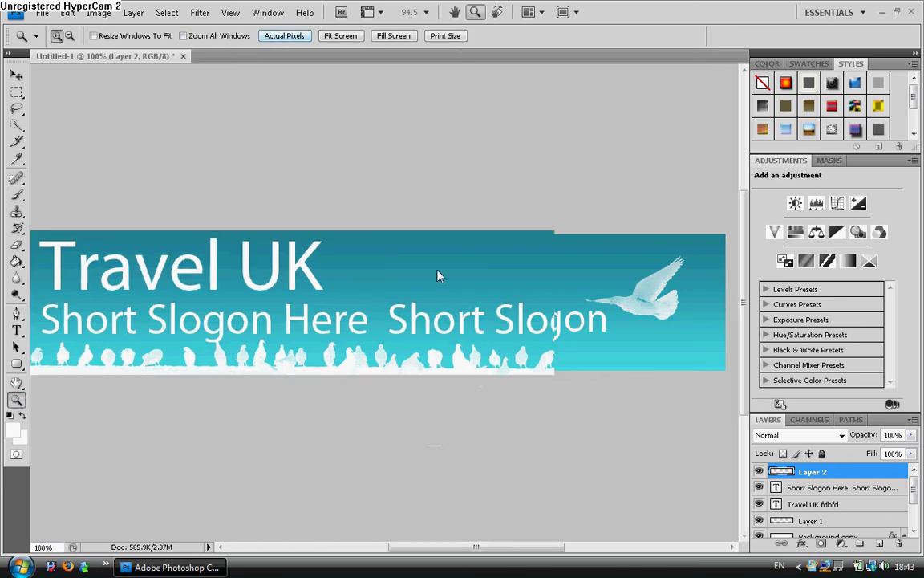
{"action": "left_click_drag", "start_coordinate": [529, 548], "coordinate": [610, 548]}
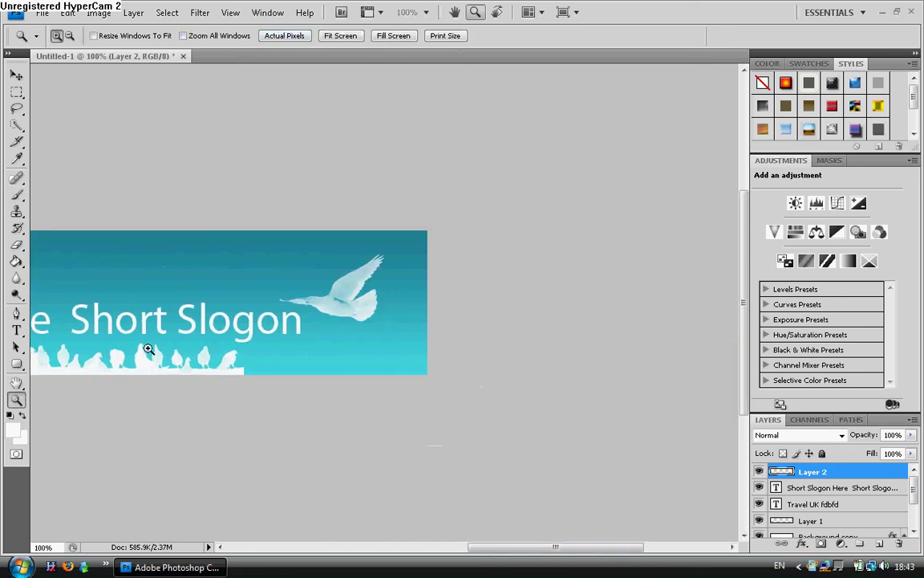
{"action": "left_click", "coordinate": [16, 194]}
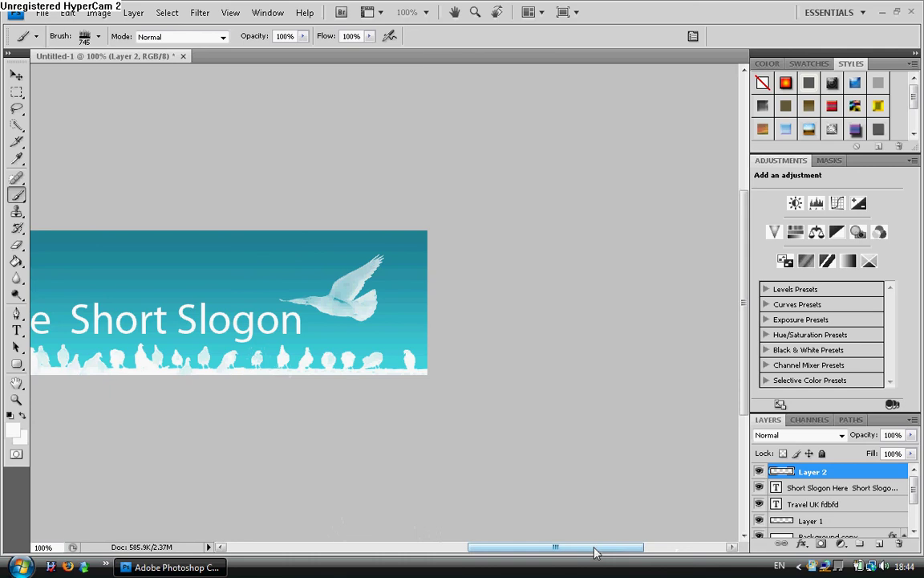
{"action": "left_click_drag", "start_coordinate": [596, 551], "coordinate": [513, 553]}
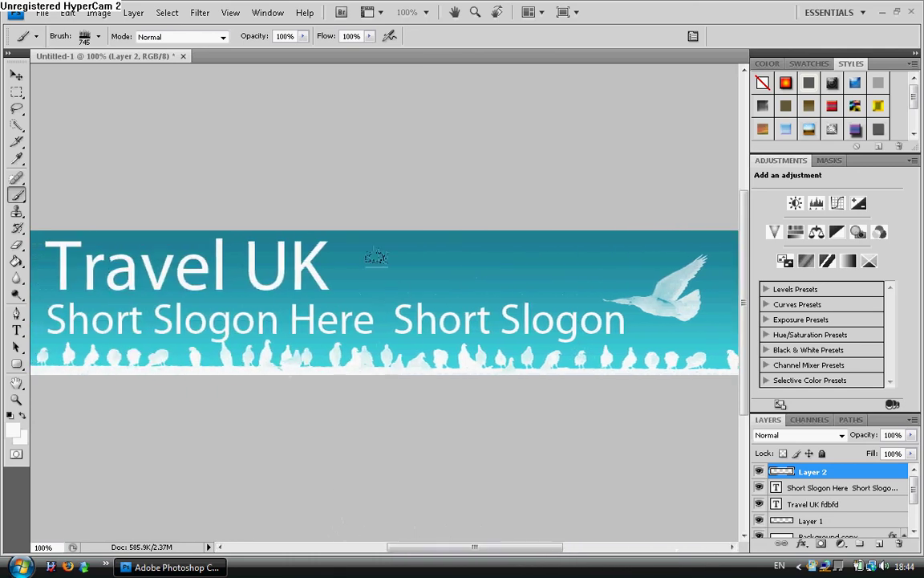
{"action": "left_click", "coordinate": [325, 215]}
{"action": "scroll", "coordinate": [177, 481], "scroll_direction": "right", "scroll_amount": 3}
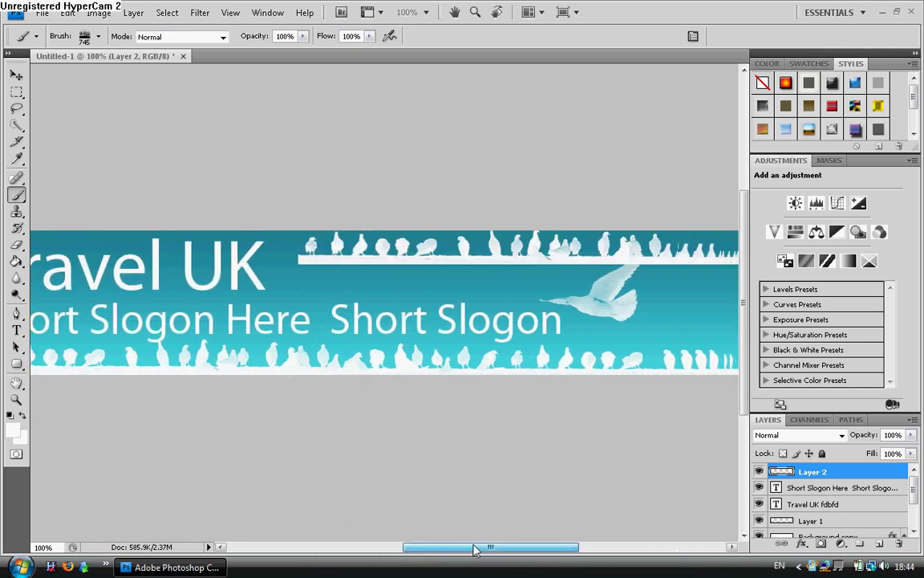
{"action": "scroll", "coordinate": [86, 245], "scroll_direction": "left", "scroll_amount": 6}
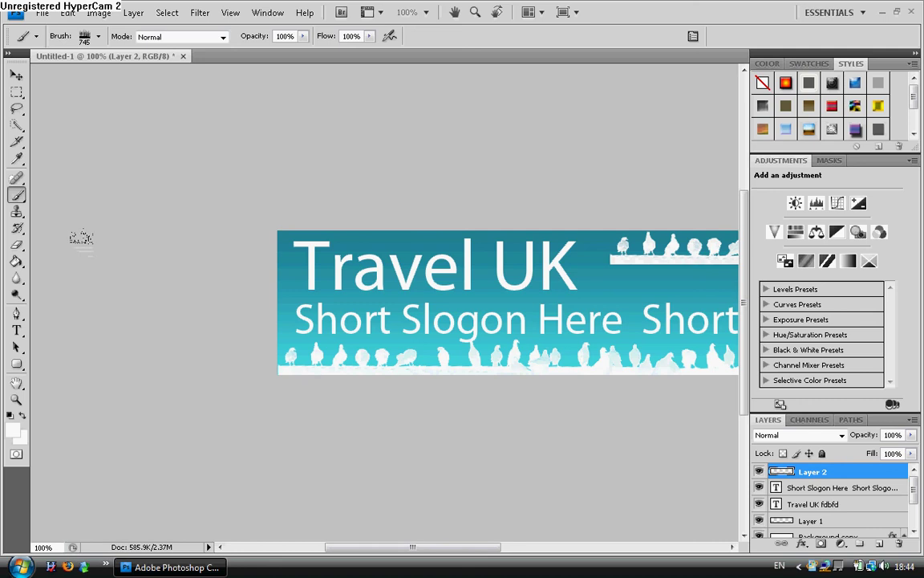
{"action": "left_click", "coordinate": [77, 217]}
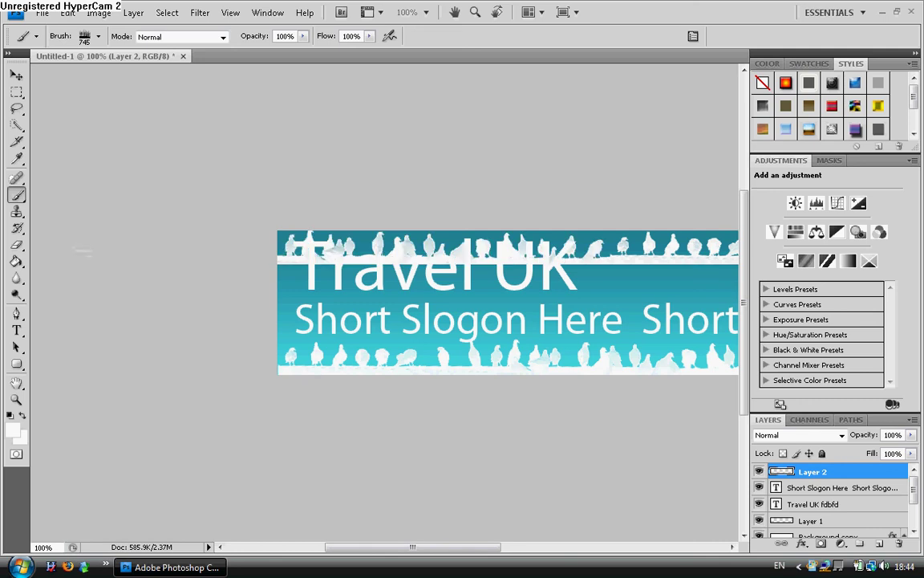
{"action": "left_click", "coordinate": [67, 12]}
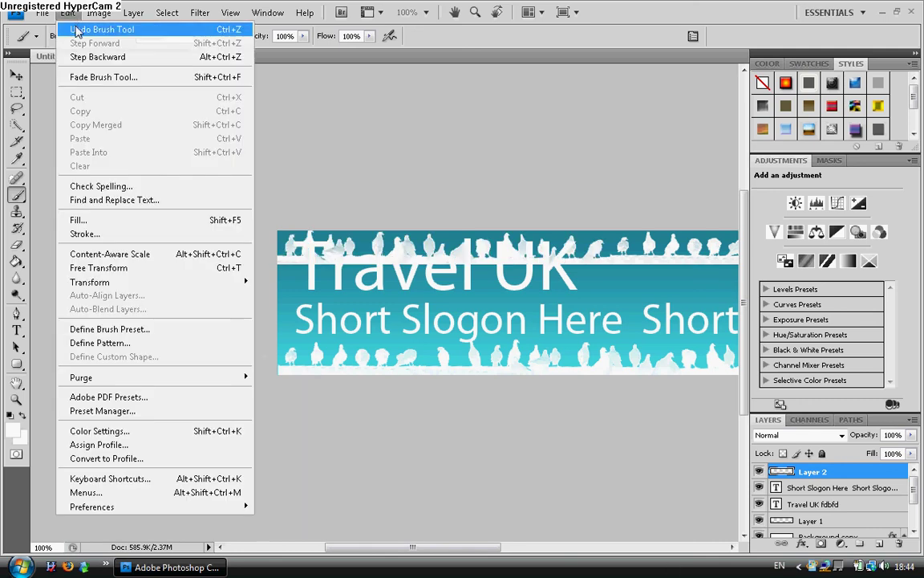
{"action": "left_click", "coordinate": [84, 26]}
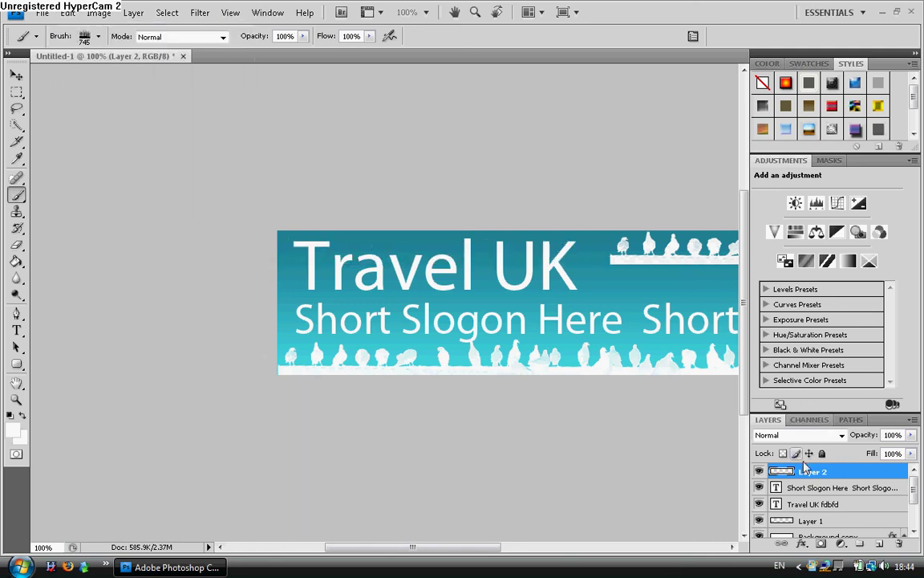
{"action": "left_click_drag", "start_coordinate": [421, 552], "coordinate": [485, 555]}
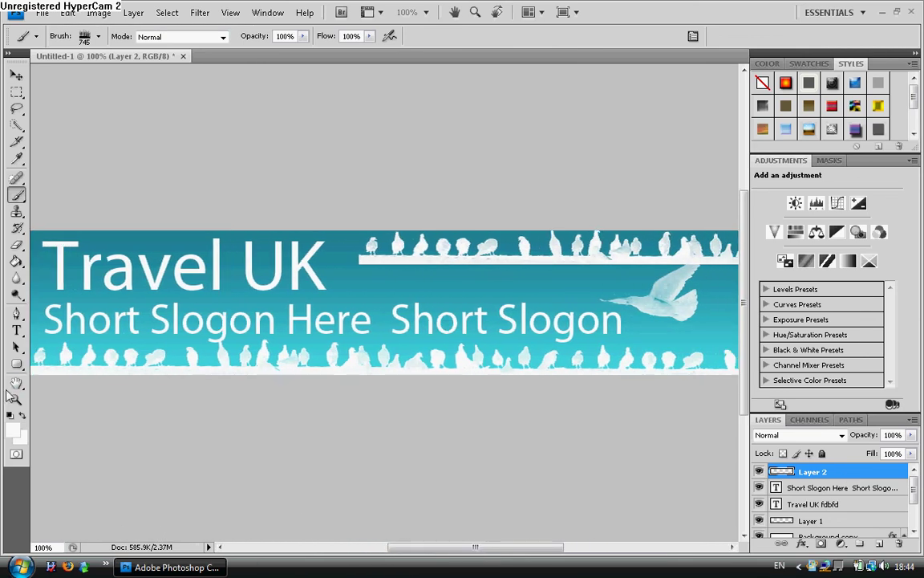
- Zoom out to fit the banner and delete Layer 2 with the bird borders
{"action": "left_click", "coordinate": [16, 399]}
{"action": "left_click", "coordinate": [70, 37]}
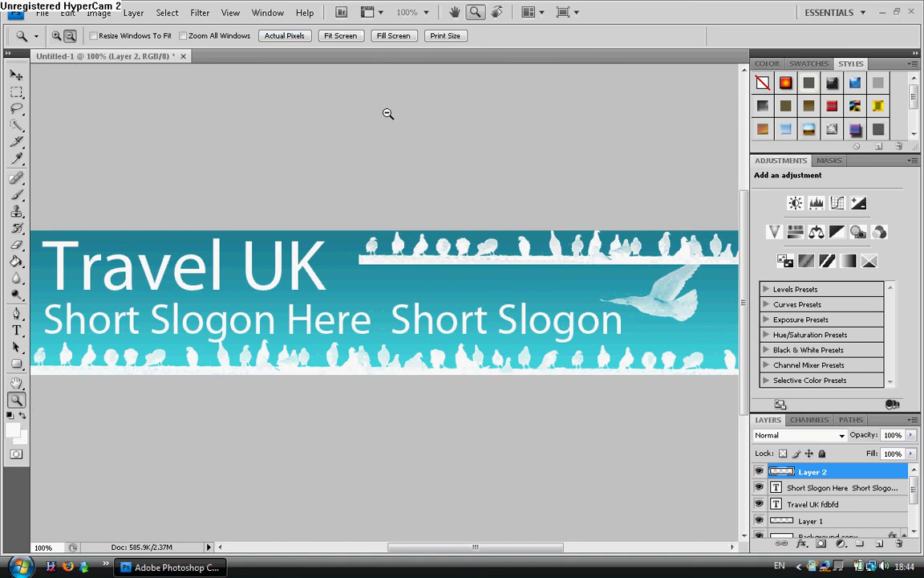
{"action": "left_click", "coordinate": [479, 286]}
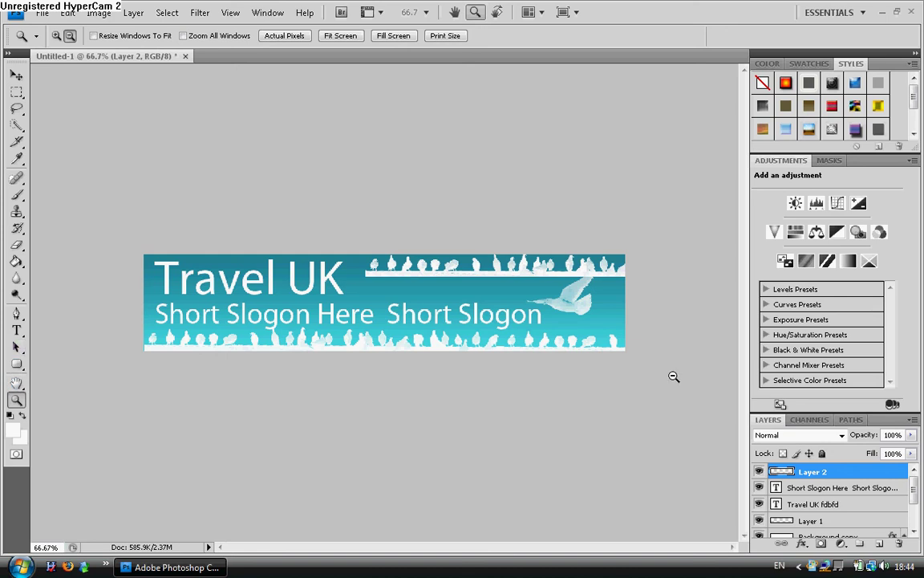
{"action": "right_click", "coordinate": [831, 471]}
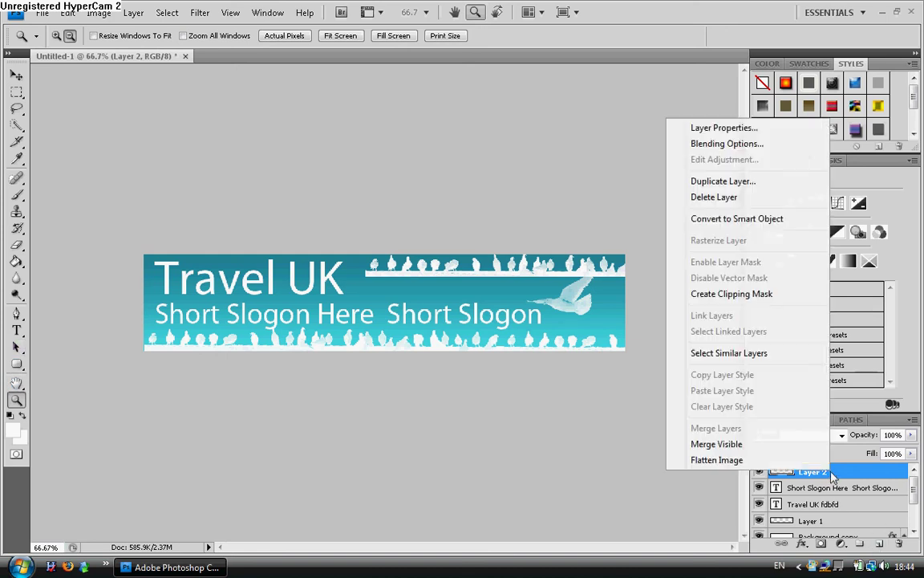
{"action": "left_click", "coordinate": [714, 196]}
{"action": "left_click", "coordinate": [433, 216]}
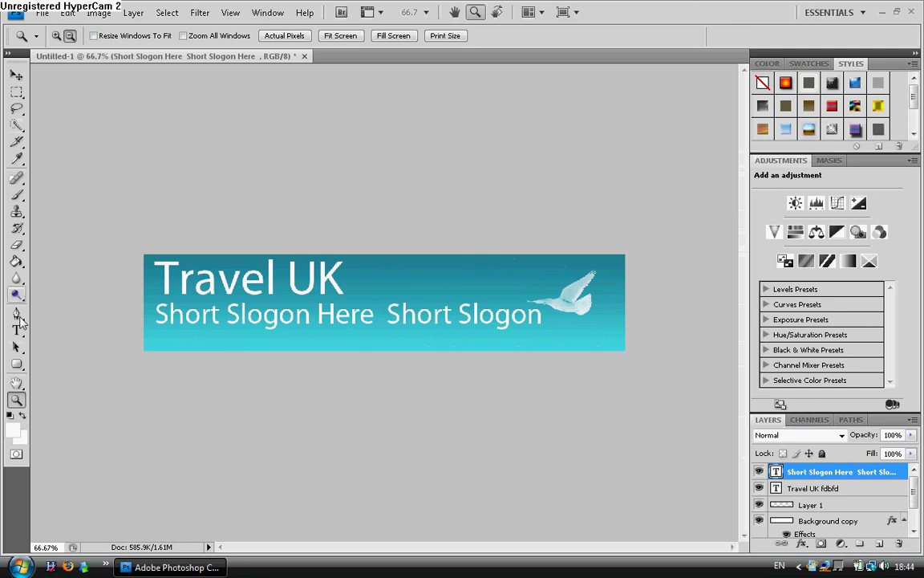
- Choose the 187 px crescent brush, rasterize the slogan, and stamp a crescent at its left end
{"action": "left_click", "coordinate": [16, 194]}
{"action": "left_click", "coordinate": [98, 37]}
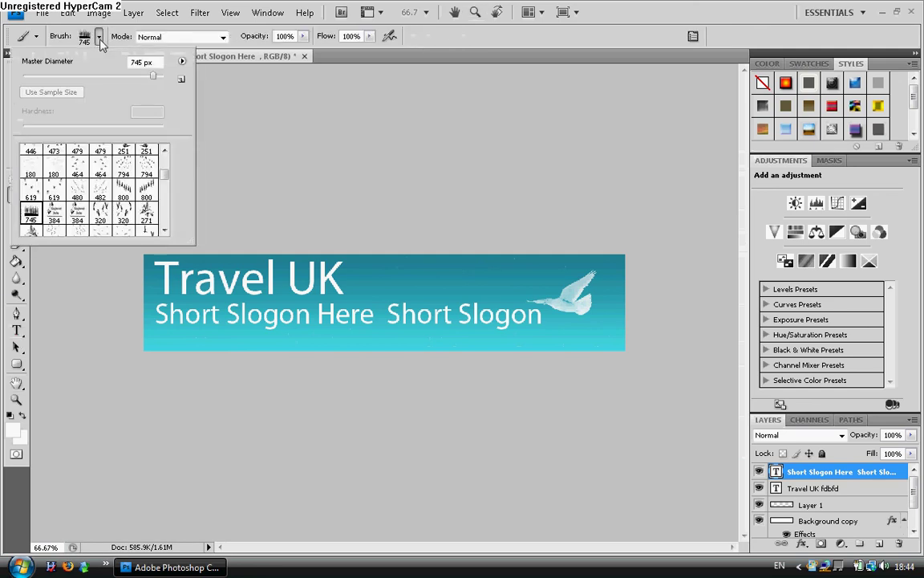
{"action": "left_click", "coordinate": [164, 231]}
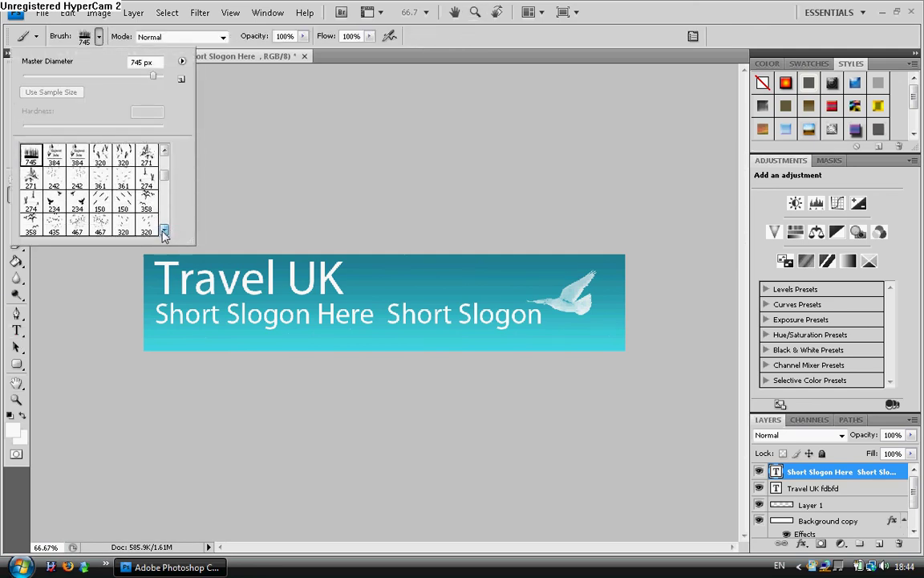
{"action": "left_click_drag", "start_coordinate": [163, 231], "coordinate": [163, 231]}
{"action": "double_click", "coordinate": [147, 178]}
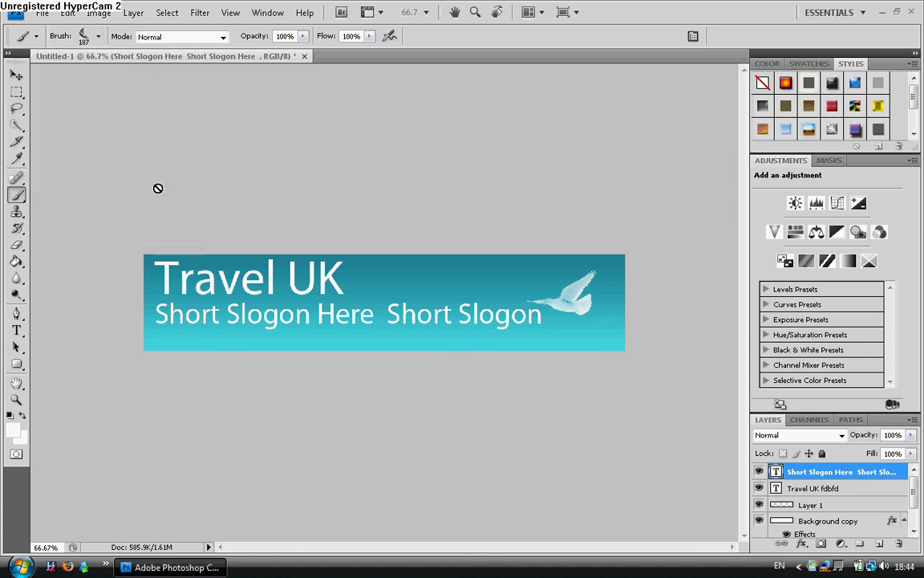
{"action": "left_click", "coordinate": [462, 305]}
{"action": "key", "text": "Return"}
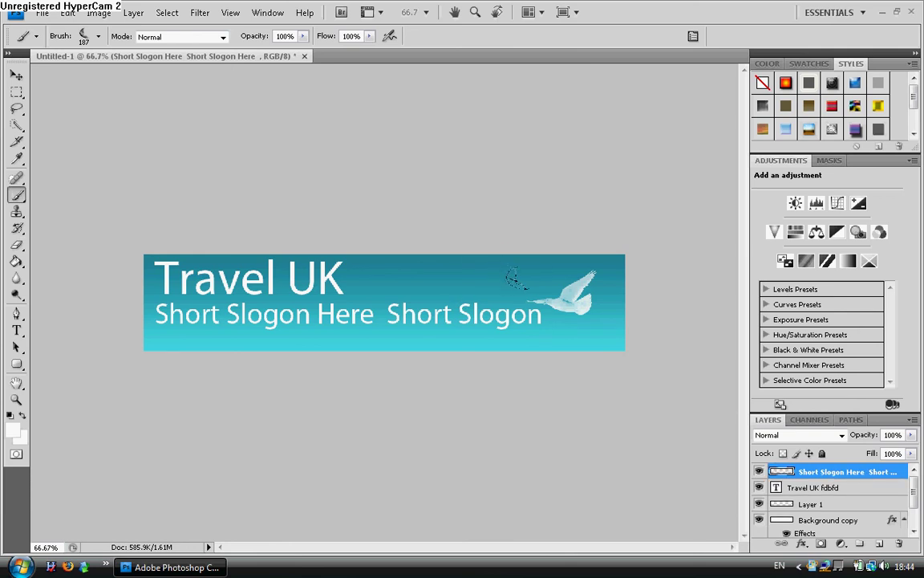
{"action": "left_click", "coordinate": [181, 302]}
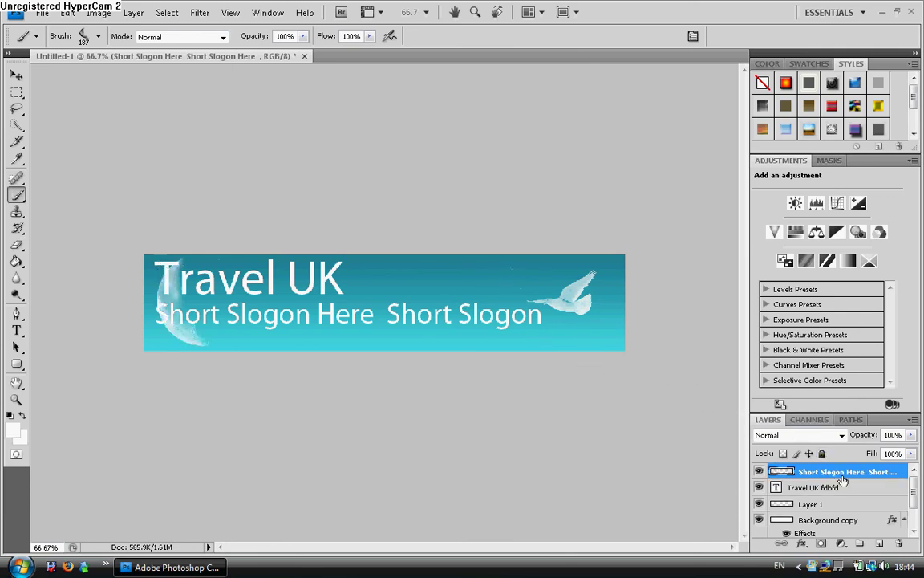
- Step backward to remove the crescent and add a new empty layer above the slogan
{"action": "left_click", "coordinate": [67, 13]}
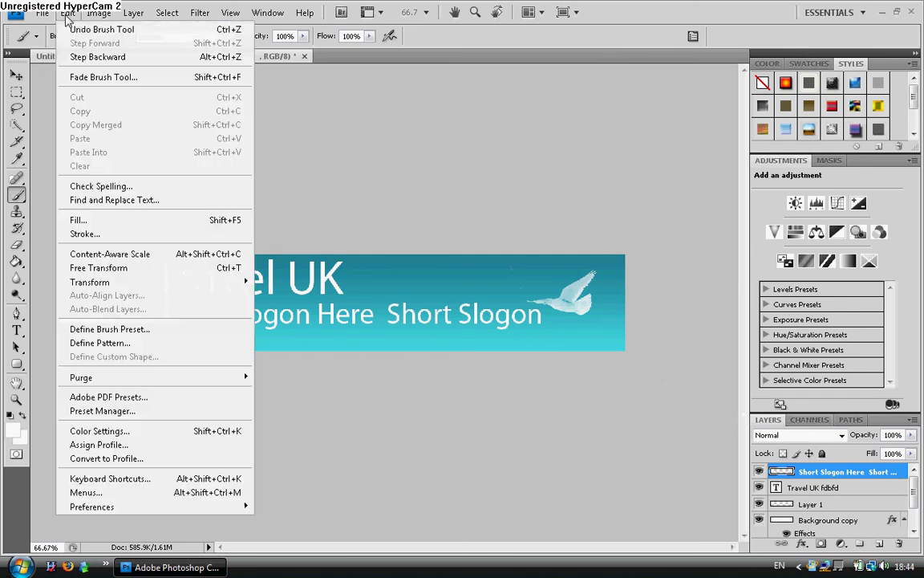
{"action": "left_click", "coordinate": [172, 58]}
{"action": "key", "text": "ctrl+shift+alt+n"}
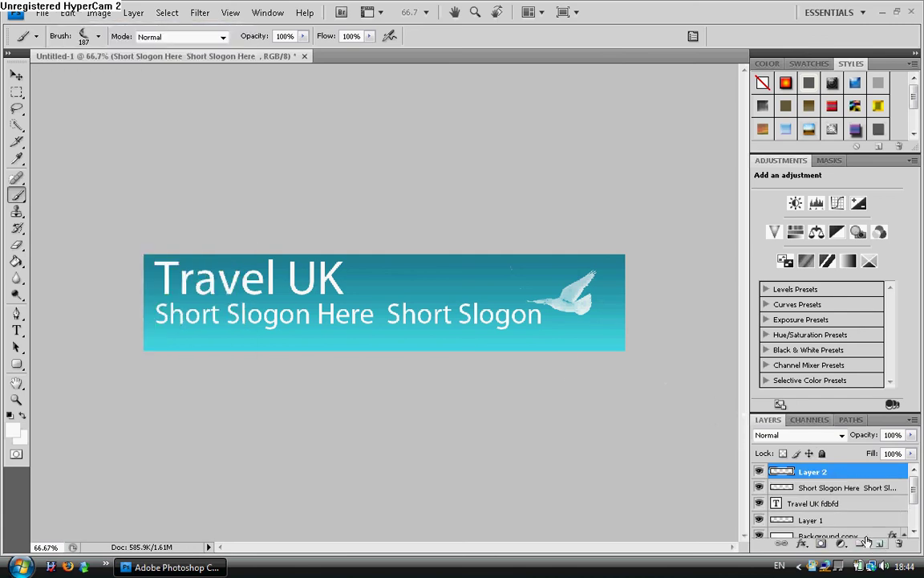
- Stamp the 182 px moon brush over the dove and nudge it two steps right
{"action": "left_click", "coordinate": [98, 36]}
{"action": "double_click", "coordinate": [133, 213]}
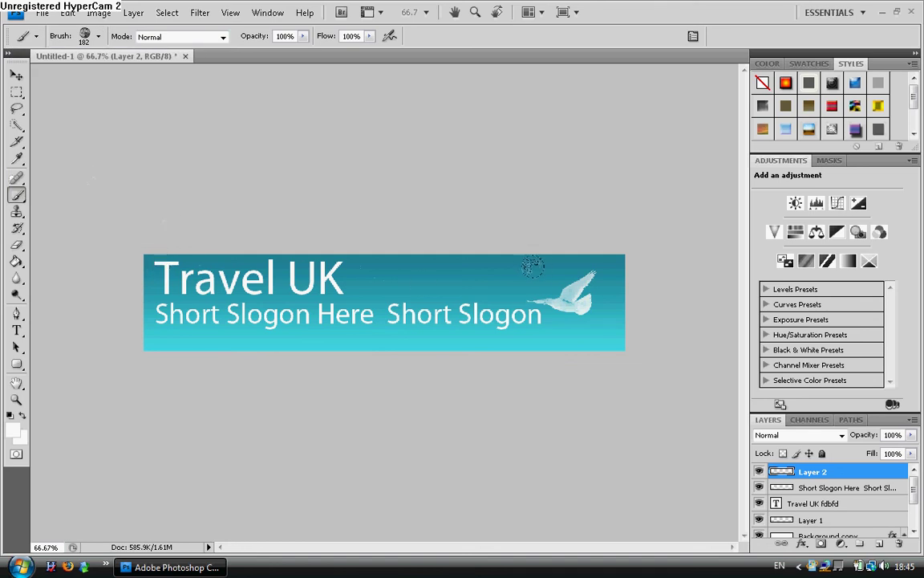
{"action": "left_click", "coordinate": [566, 300]}
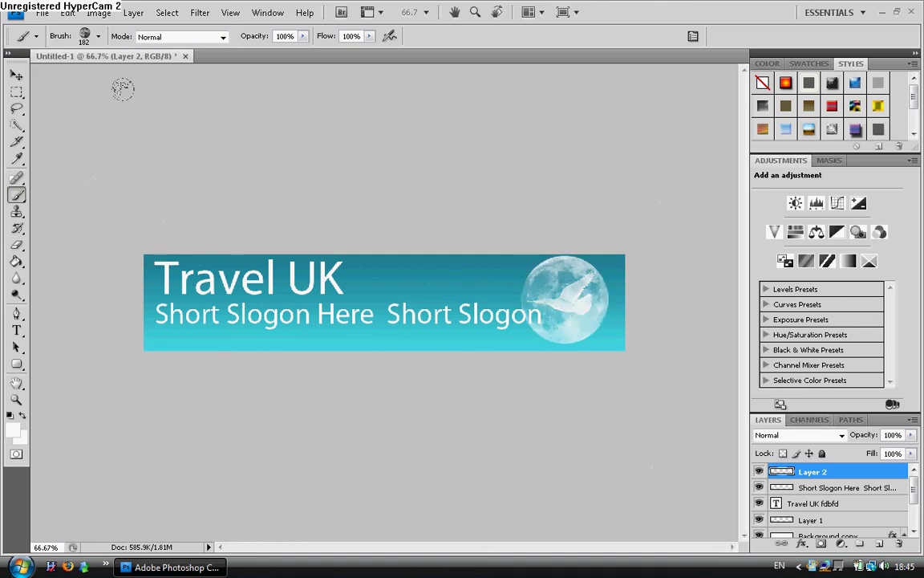
{"action": "left_click", "coordinate": [16, 75]}
{"action": "key", "text": "Right"}
{"action": "key", "text": "Right"}
{"action": "key", "text": "Right"}
{"action": "key", "text": "Right"}
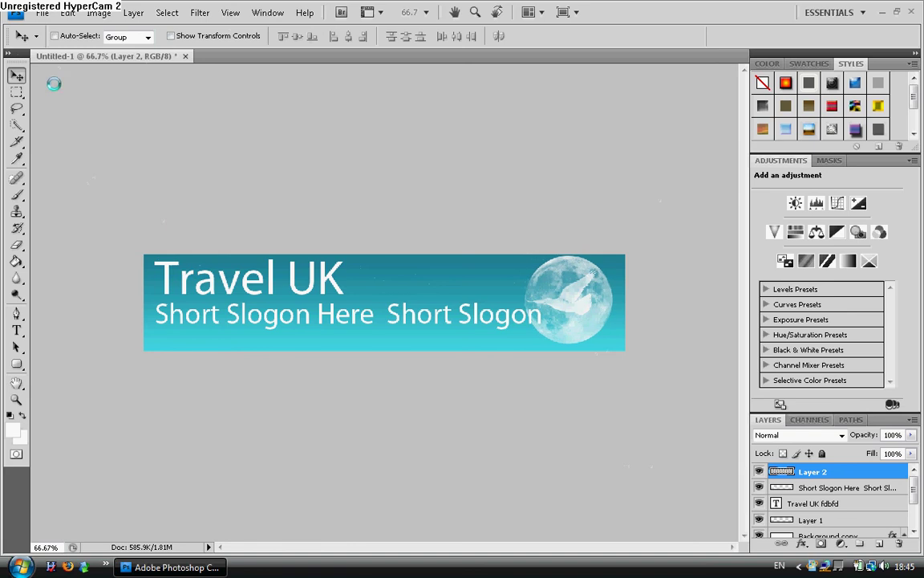
{"action": "key", "text": "Right"}
{"action": "key", "text": "Right"}
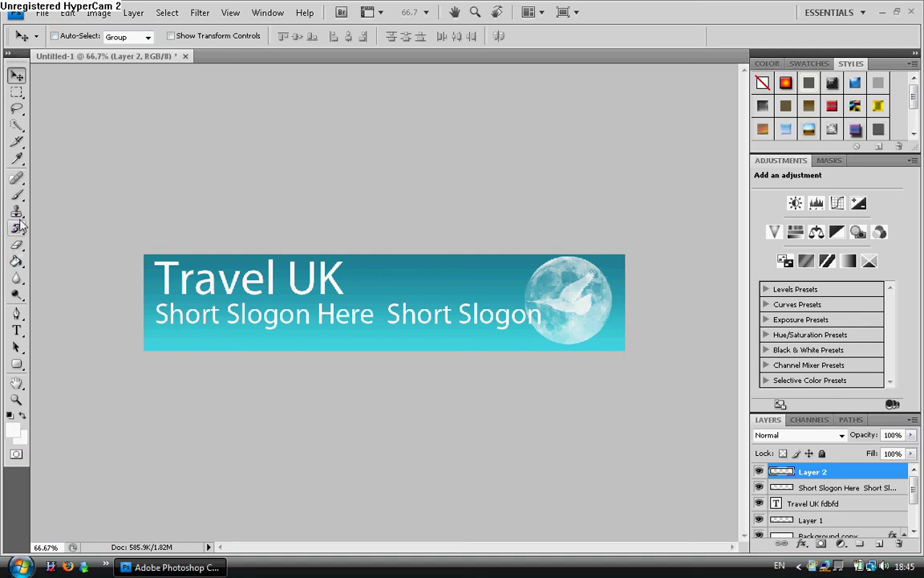
- Stamp the 130 px concentric-ring brush over the moon
{"action": "left_click", "coordinate": [16, 194]}
{"action": "left_click", "coordinate": [98, 36]}
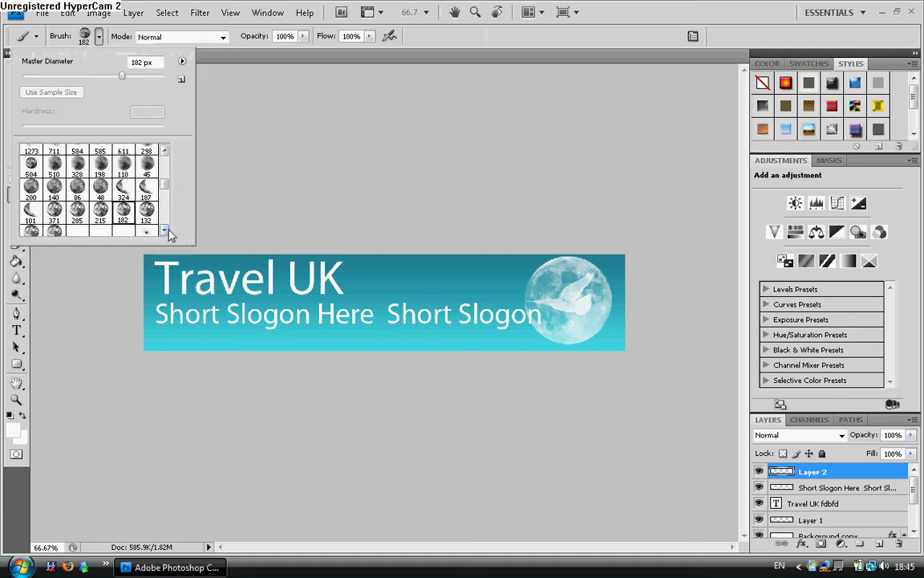
{"action": "scroll", "coordinate": [169, 233], "scroll_direction": "down", "scroll_amount": 8}
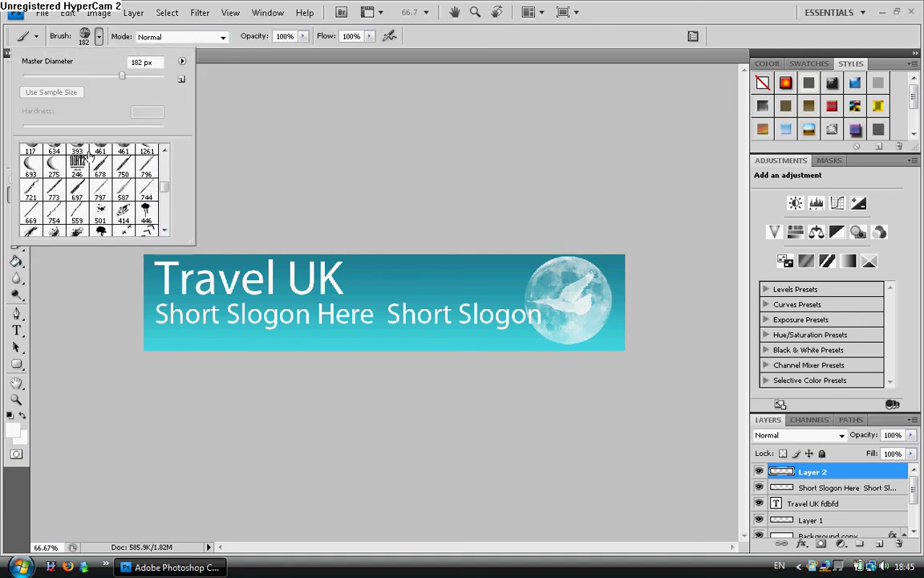
{"action": "left_click", "coordinate": [167, 232]}
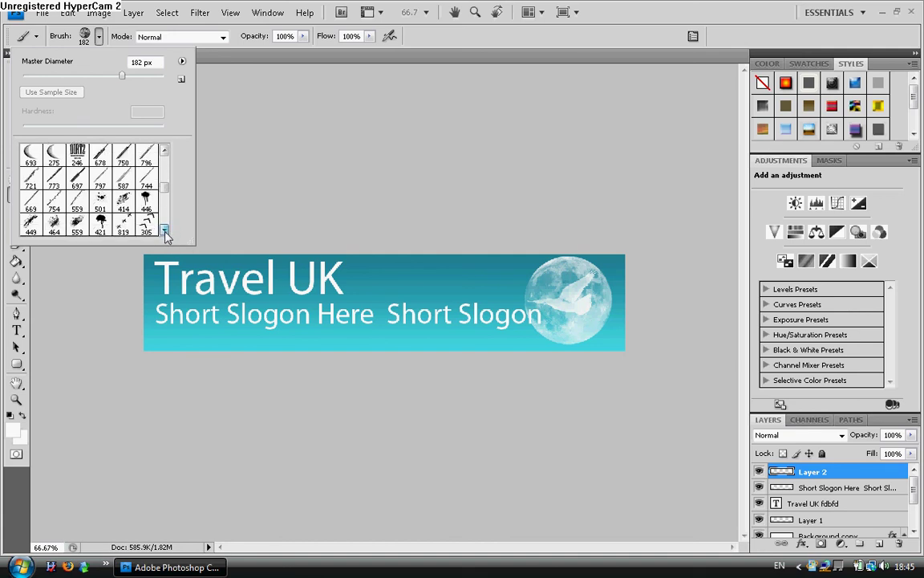
{"action": "left_click", "coordinate": [166, 231]}
{"action": "left_click", "coordinate": [123, 188]}
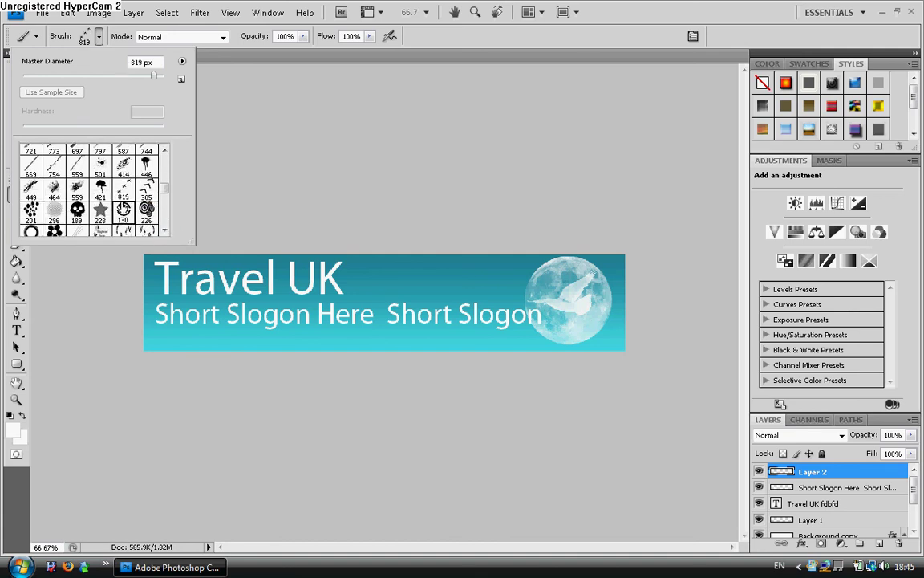
{"action": "double_click", "coordinate": [123, 208]}
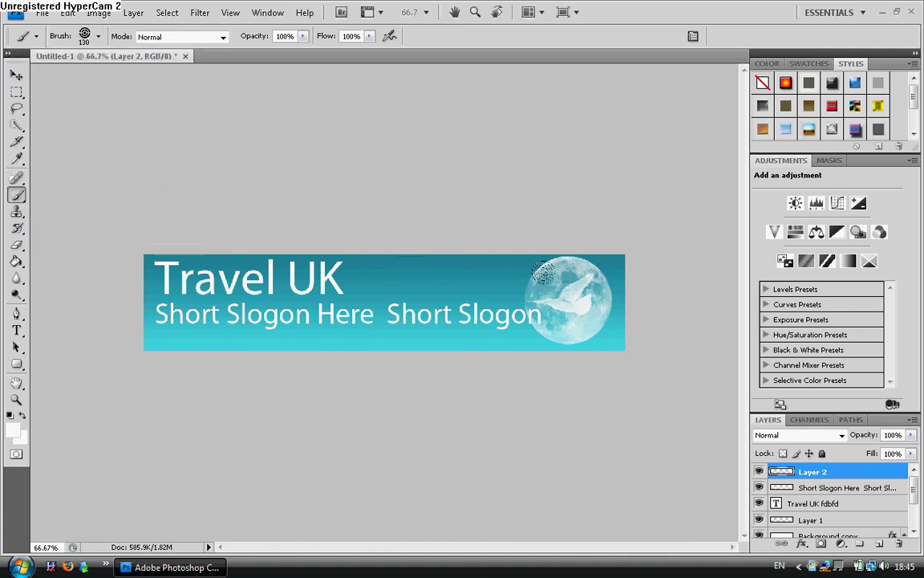
{"action": "left_click", "coordinate": [568, 298]}
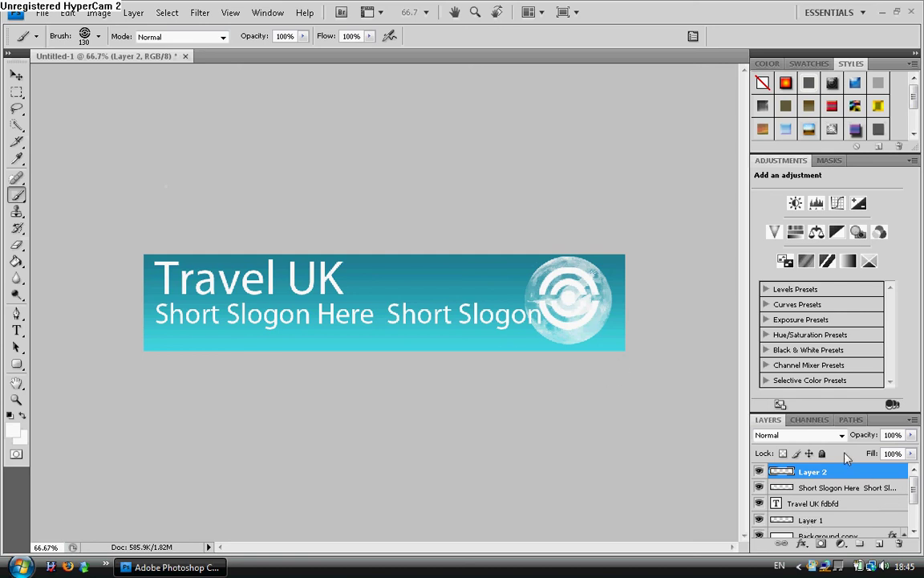
- Set Layer 2's blend mode to Multiply and bring up its layer options
{"action": "left_click", "coordinate": [798, 434]}
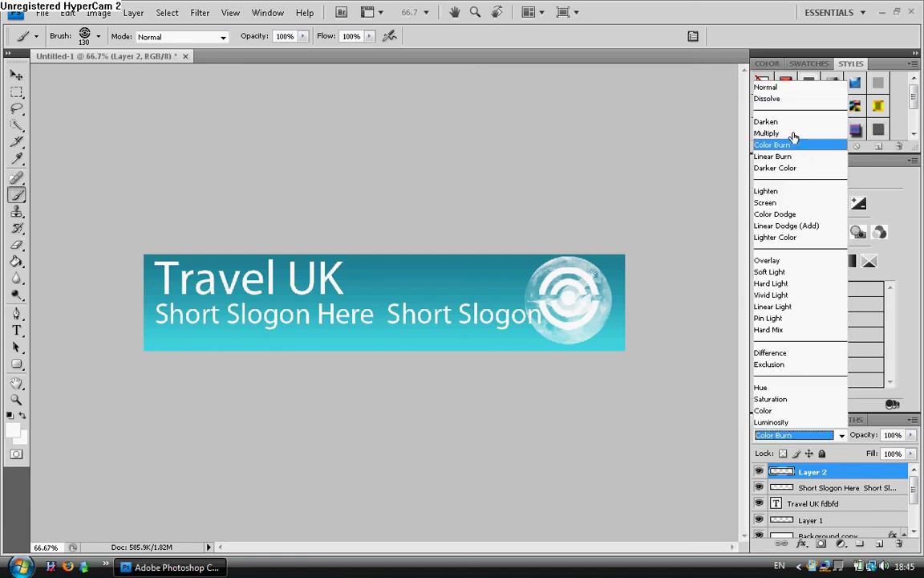
{"action": "left_click", "coordinate": [787, 129]}
{"action": "left_click", "coordinate": [810, 435]}
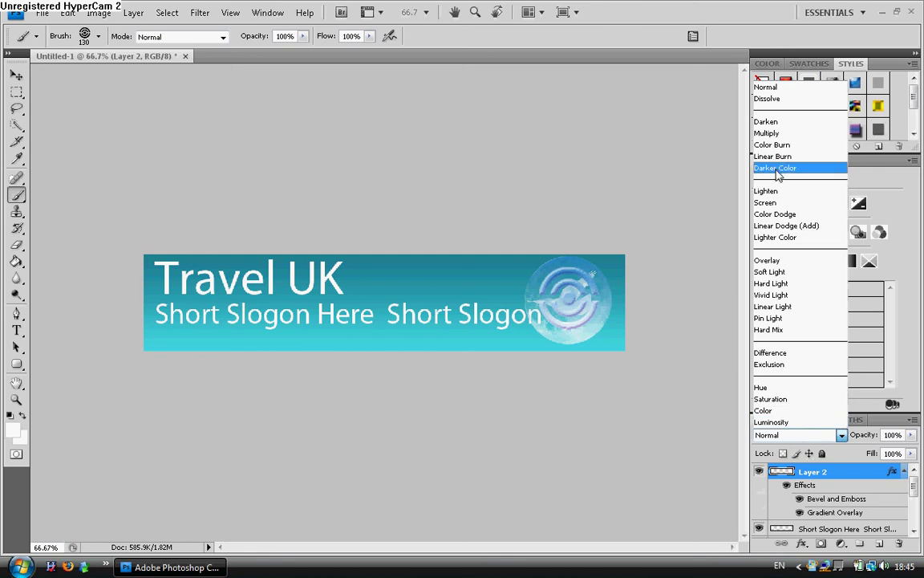
{"action": "left_click", "coordinate": [771, 133]}
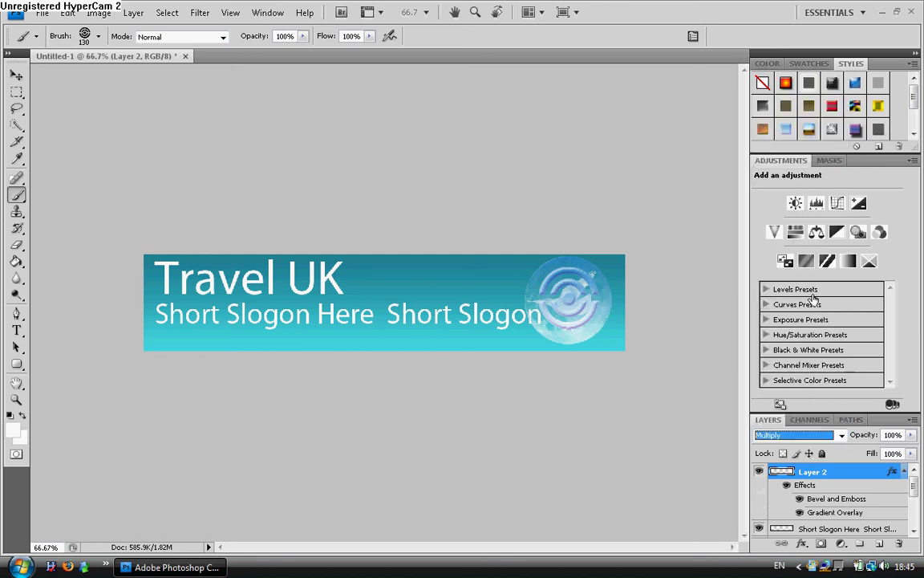
{"action": "right_click", "coordinate": [842, 476]}
- Delete Layer 2 holding the moon and ring stamps, confirming with Yes
{"action": "left_click", "coordinate": [746, 198]}
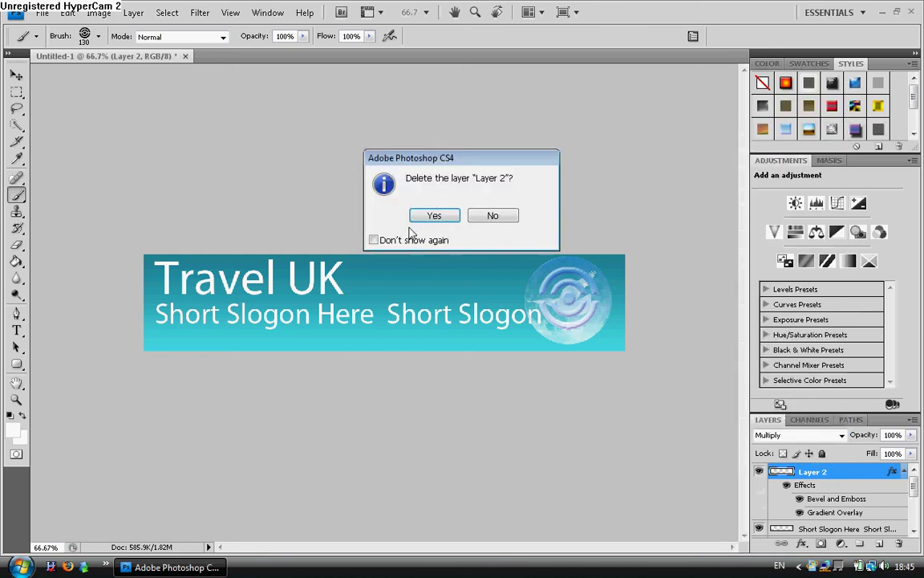
{"action": "left_click", "coordinate": [434, 215]}
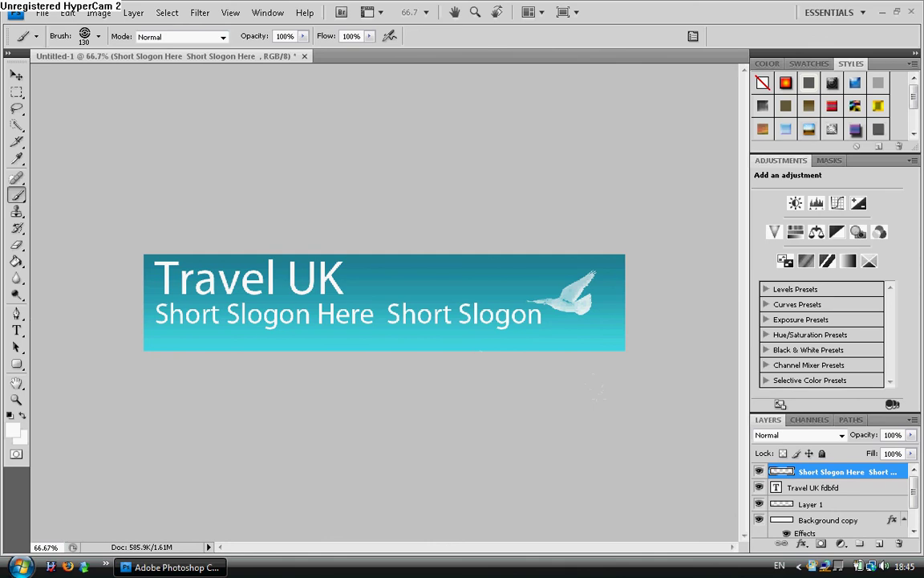